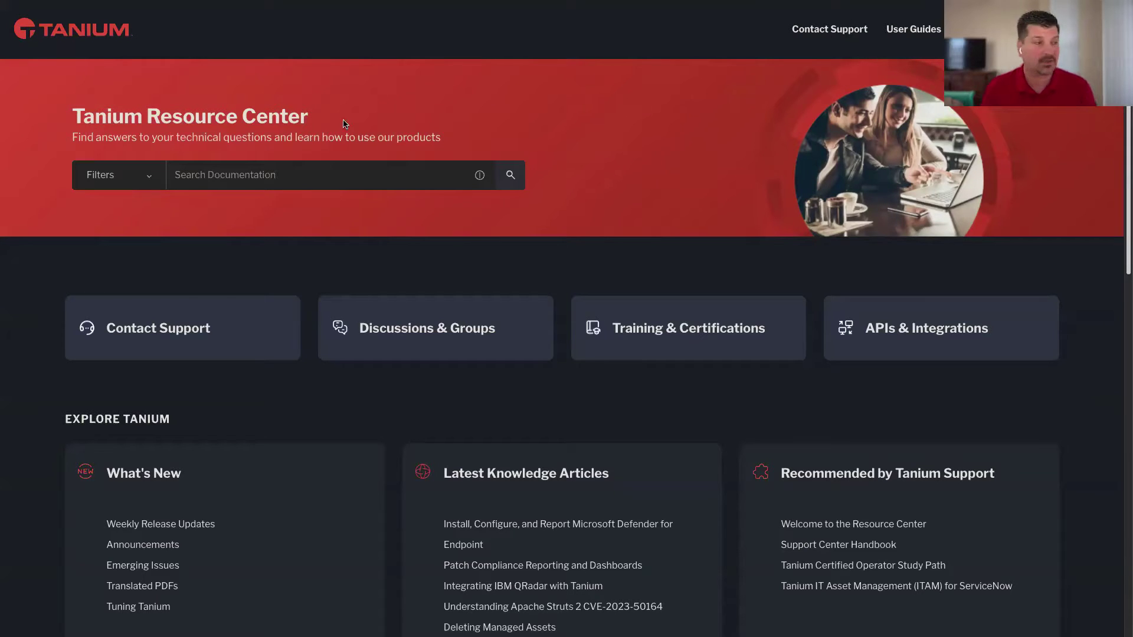
- Search the documentation for 'automate patching new endpoints', open that article, and scroll through its steps
click(234, 168)
text(automate patching new endpoints)
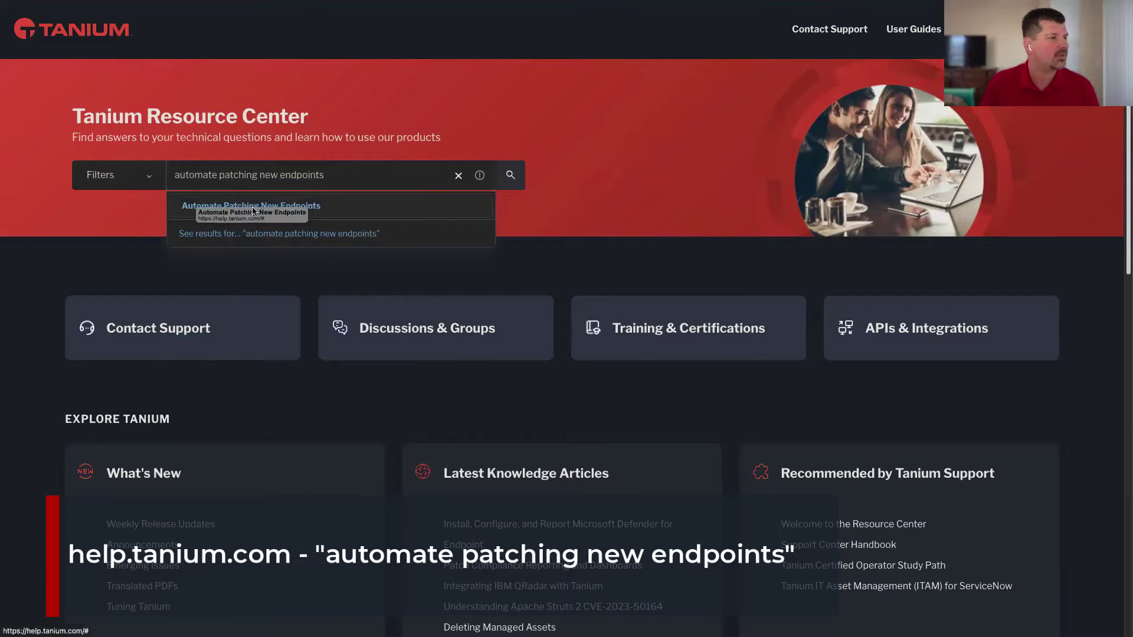
click(334, 208)
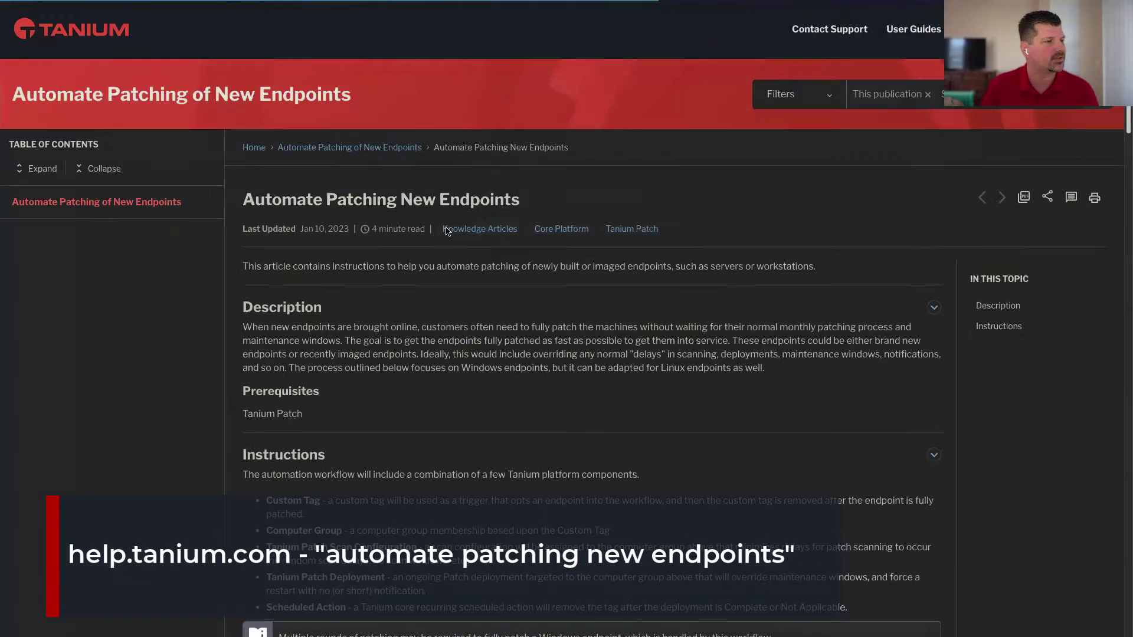
scroll(581, 403, down, 4)
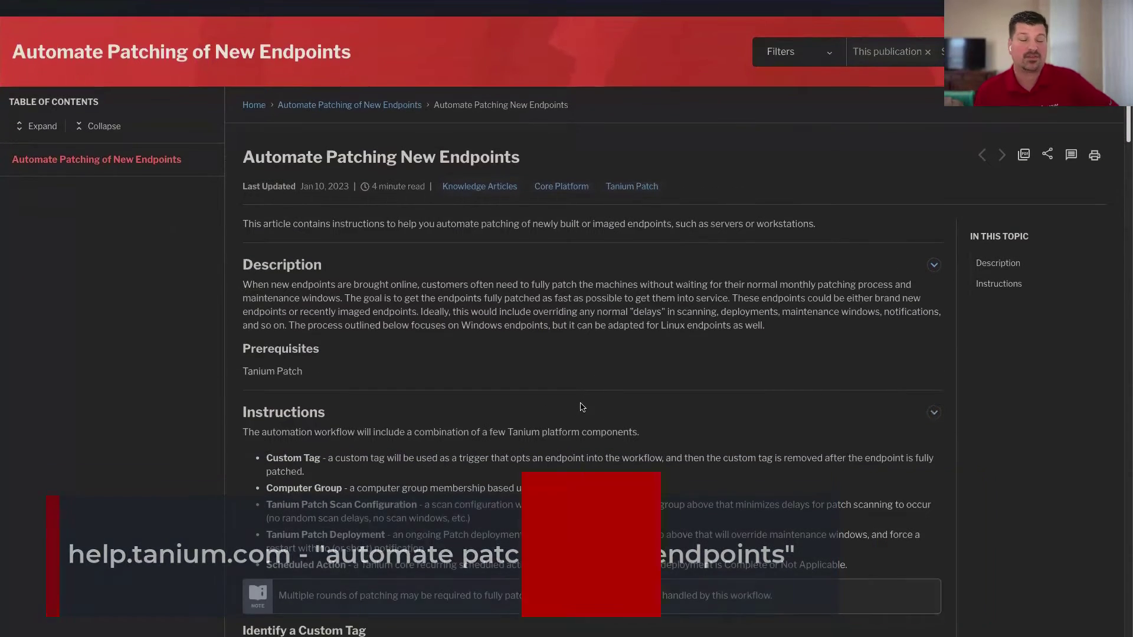
scroll(582, 407, down, 13)
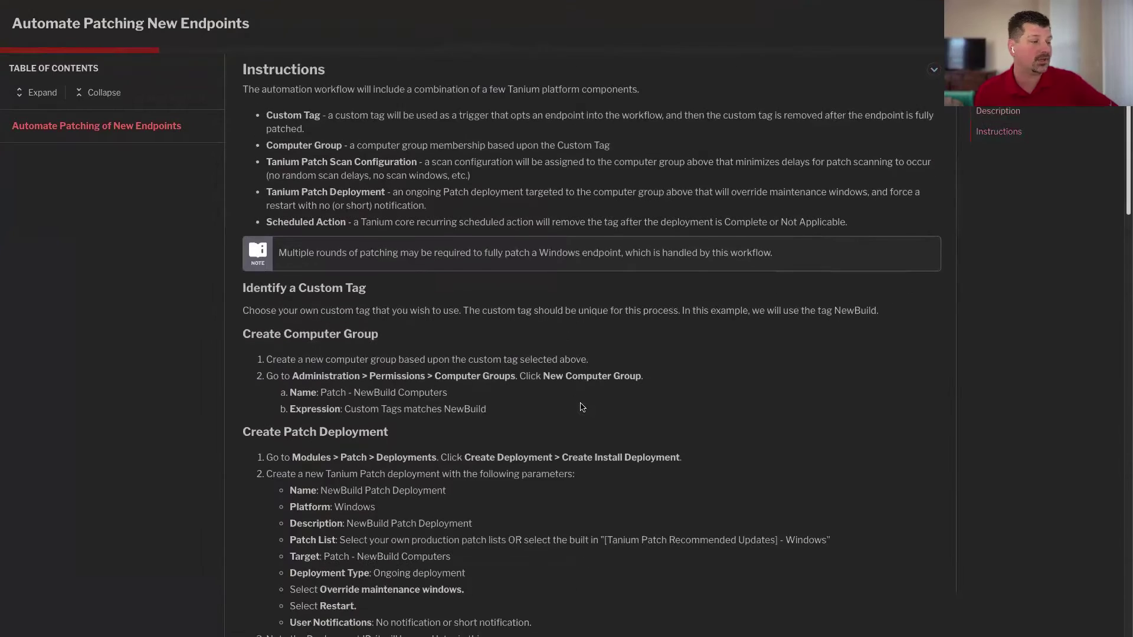
scroll(582, 407, down, 15)
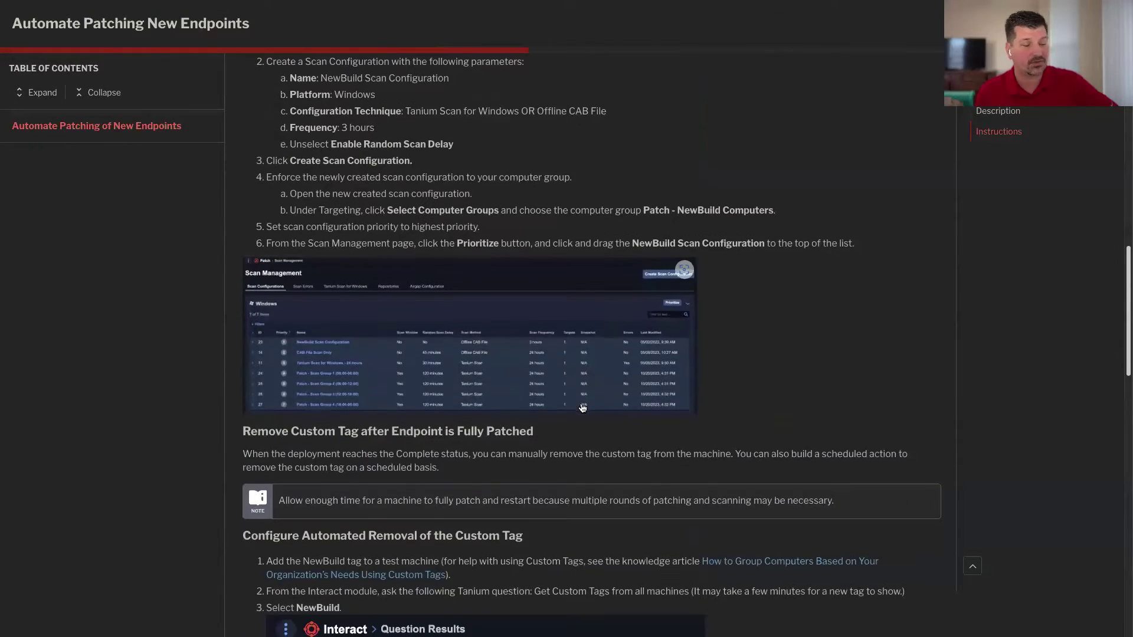
scroll(582, 407, down, 10)
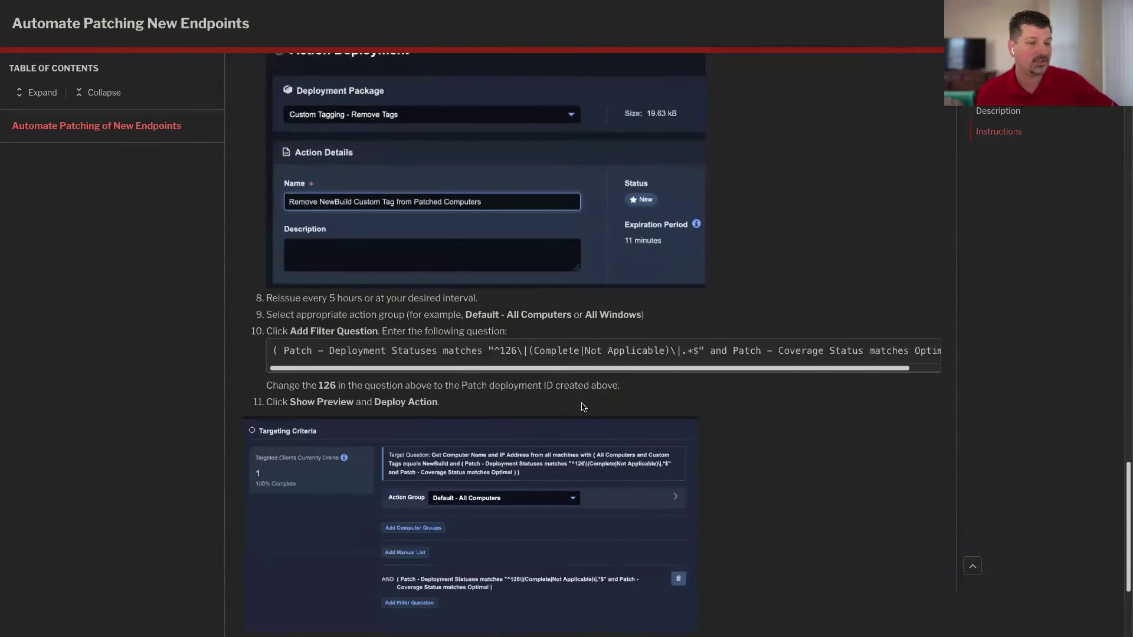
scroll(582, 407, up, 20)
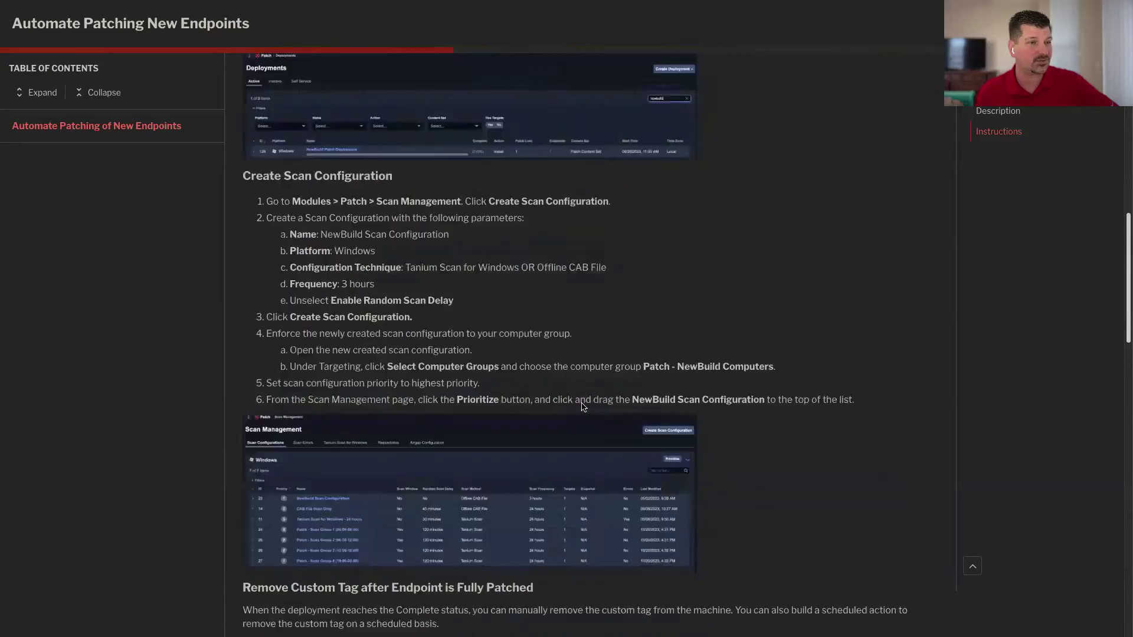
scroll(582, 407, up, 2)
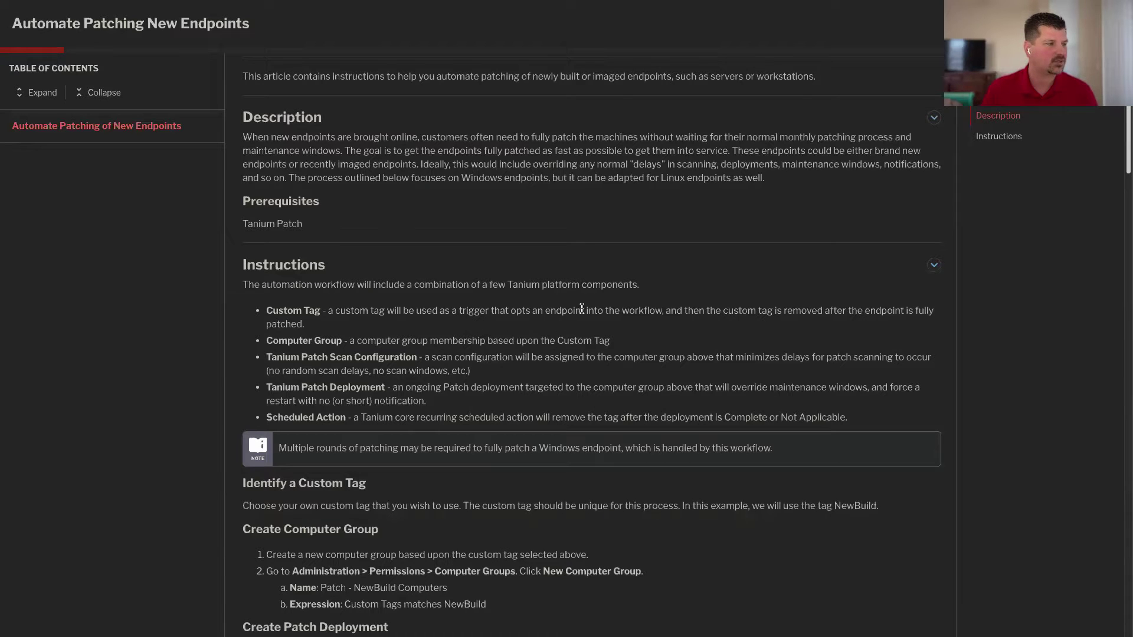
- Highlight the Computer Group requirement in the article, then clear the highlight
drag(266, 342, 538, 342)
click(565, 345)
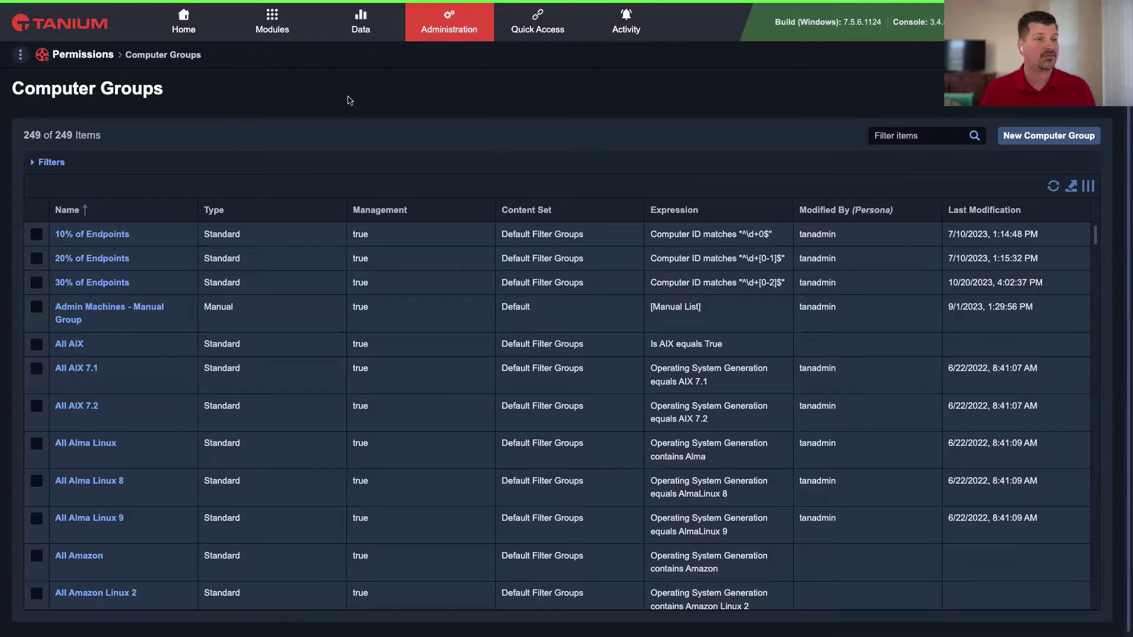
- Create the 'Patch - NewBuild Computers' group with the filter 'custom tags matches NewBuild'
click(1043, 137)
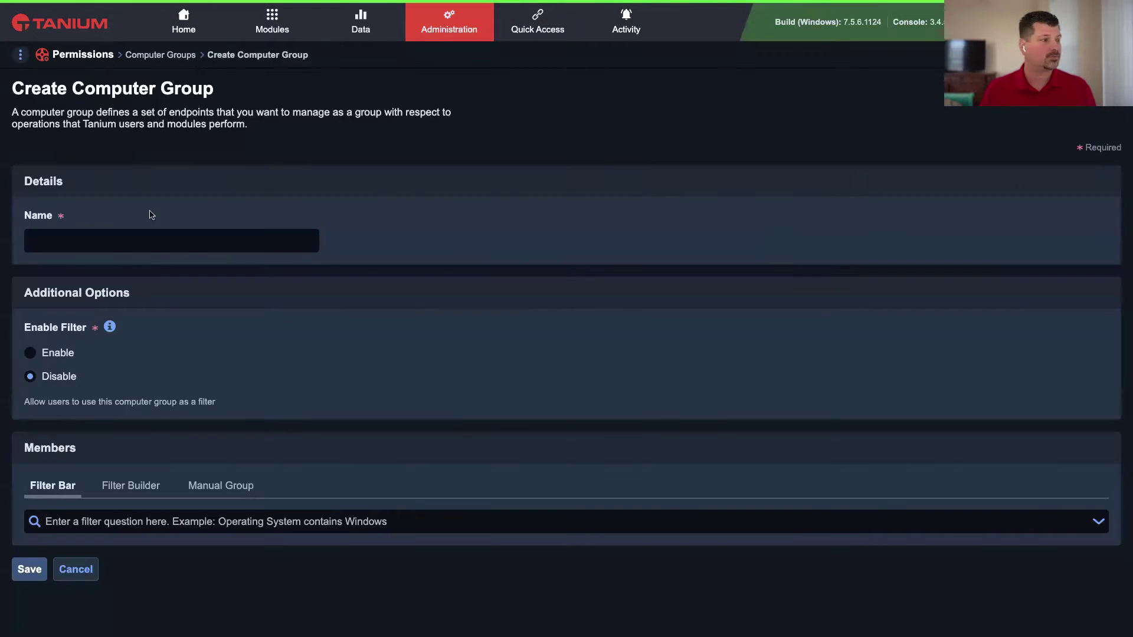
click(60, 238)
text(Patch - NewBuild)
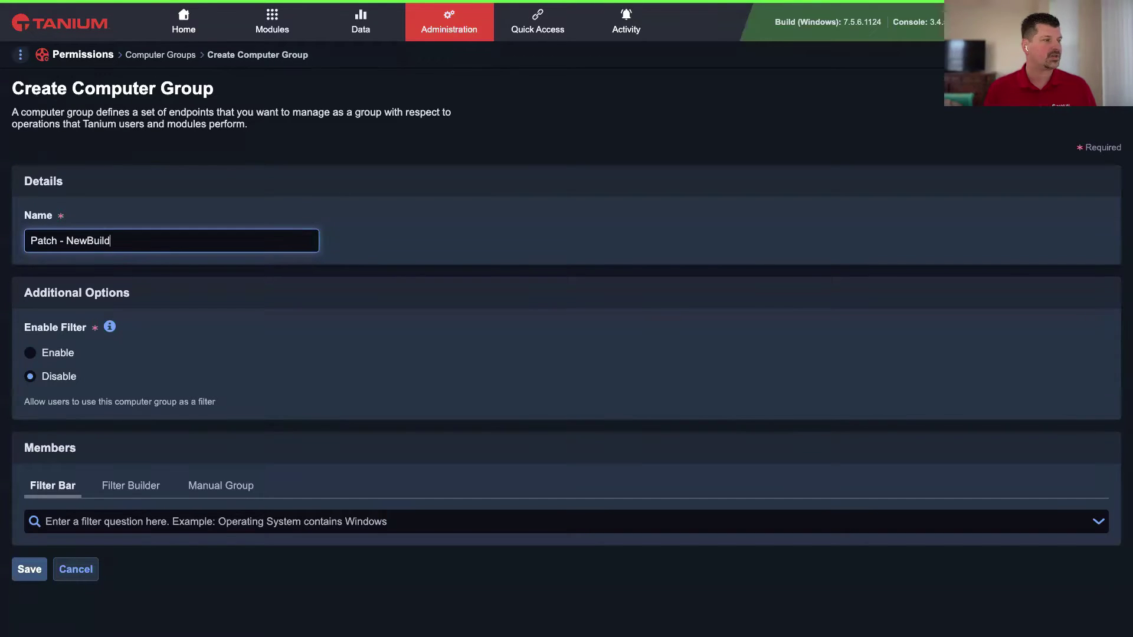
text( Computer)
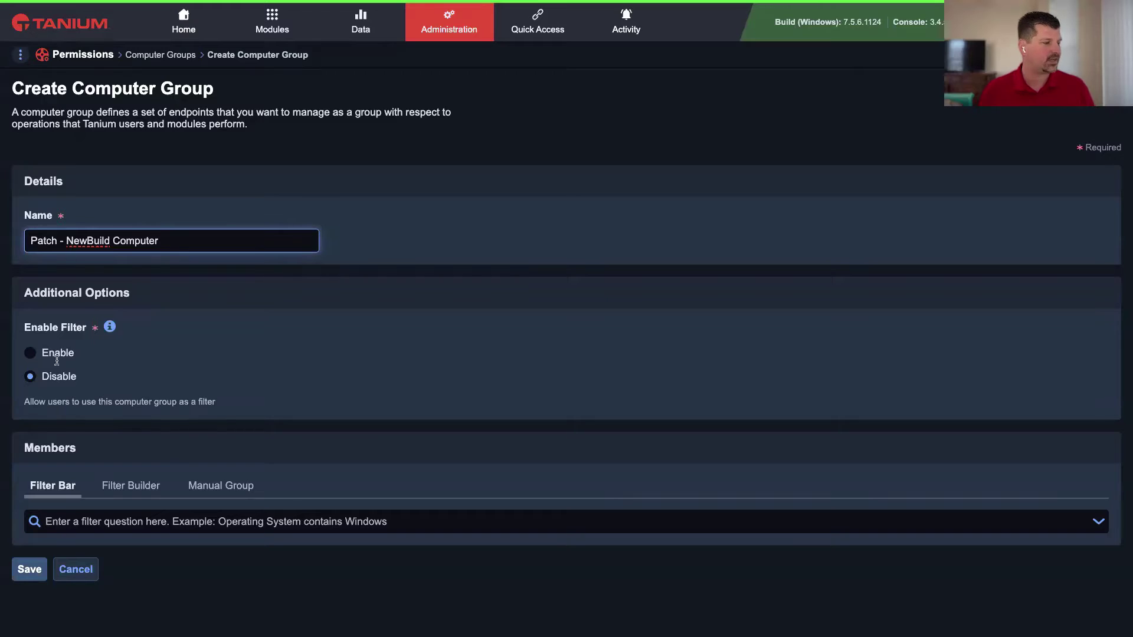
click(158, 520)
text(custom tags matches NewBUild)
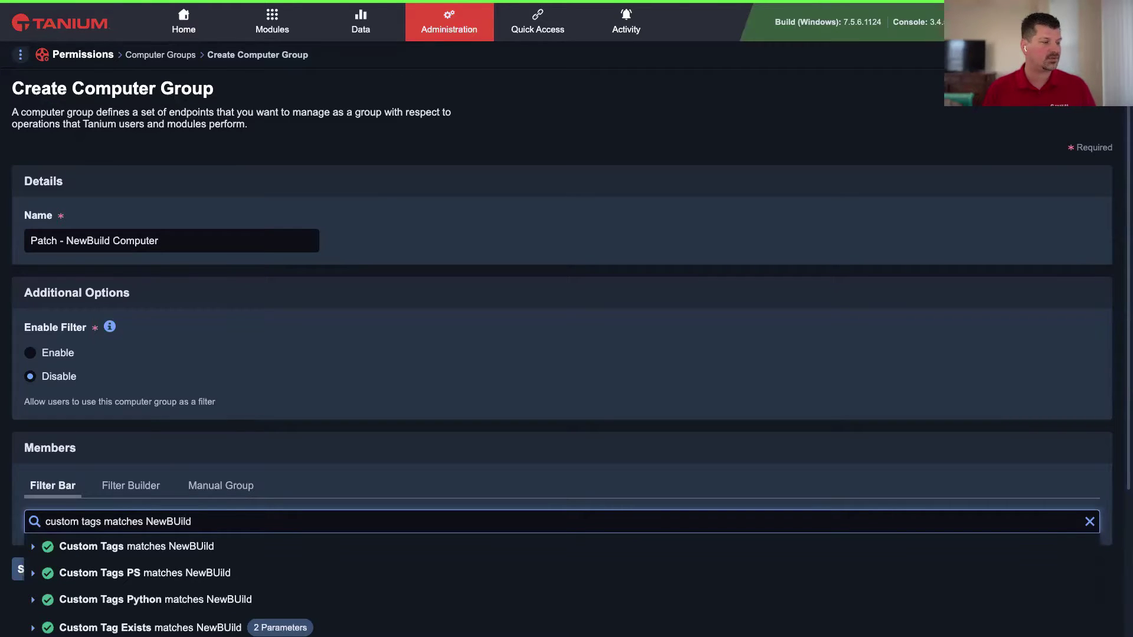
key(BackSpace)
key(BackSpace)
key(BackSpace)
text(uild)
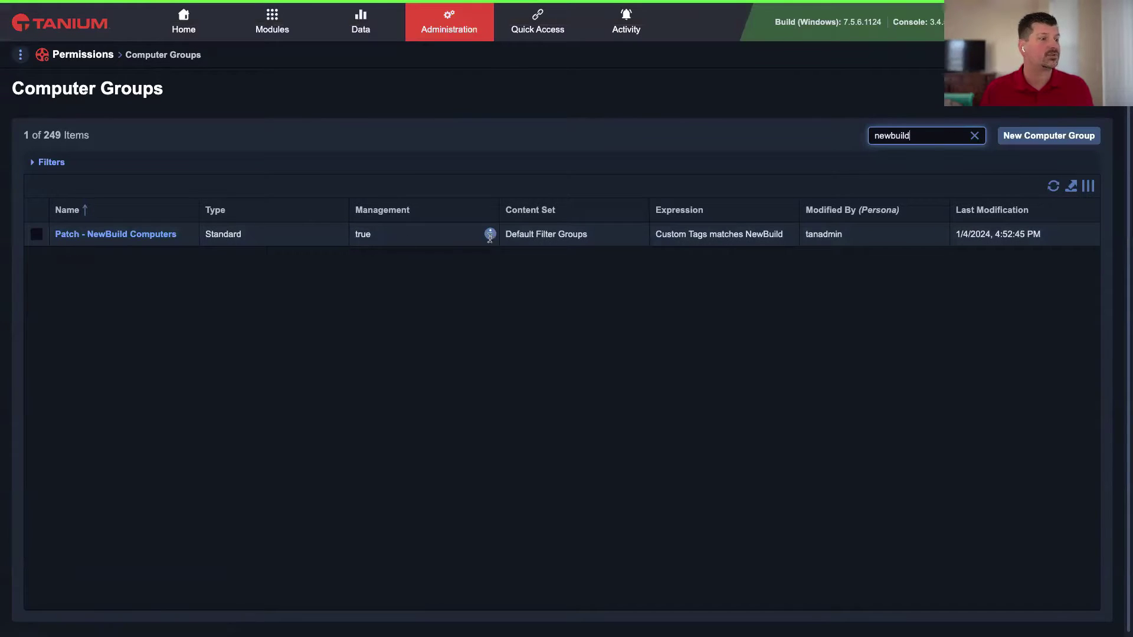
- Select the NewBuild group's membership expression text
click(750, 233)
drag(750, 233, 770, 237)
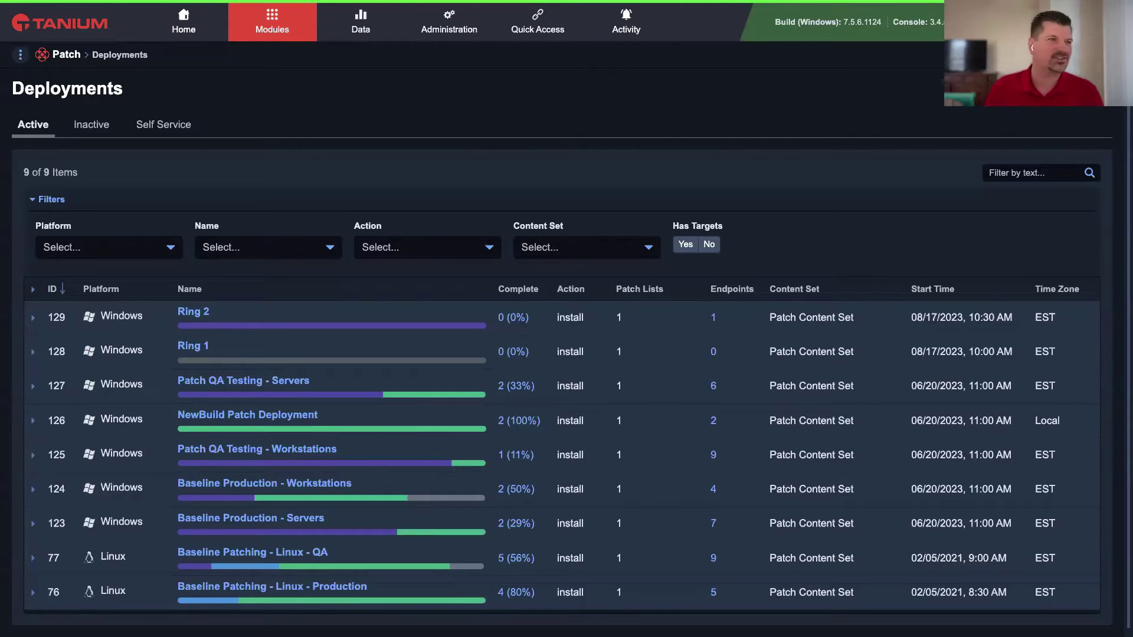
- Create a Windows Install deployment named 'NewBuild Patch Deployment'
click(1062, 89)
click(1016, 115)
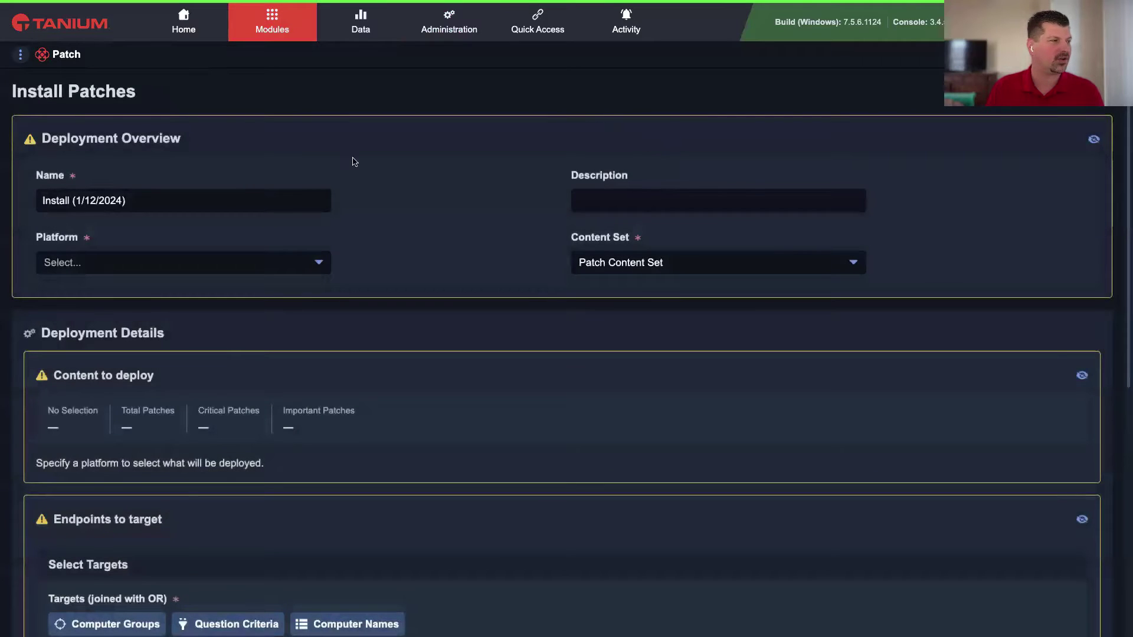
triple_click(119, 201)
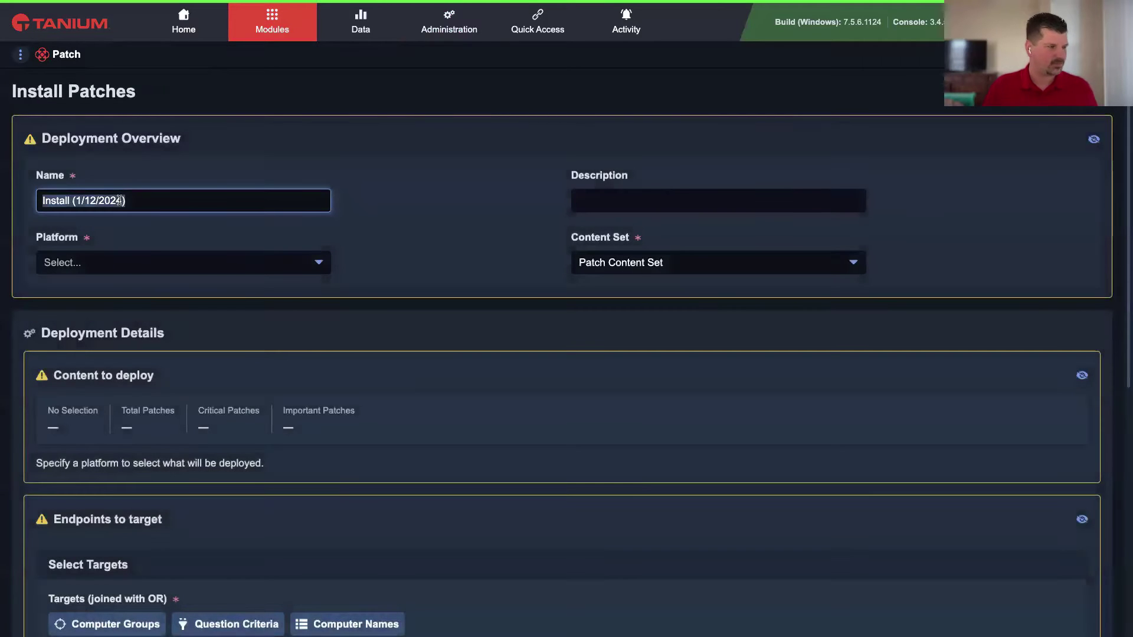
text(NewBuild Pat)
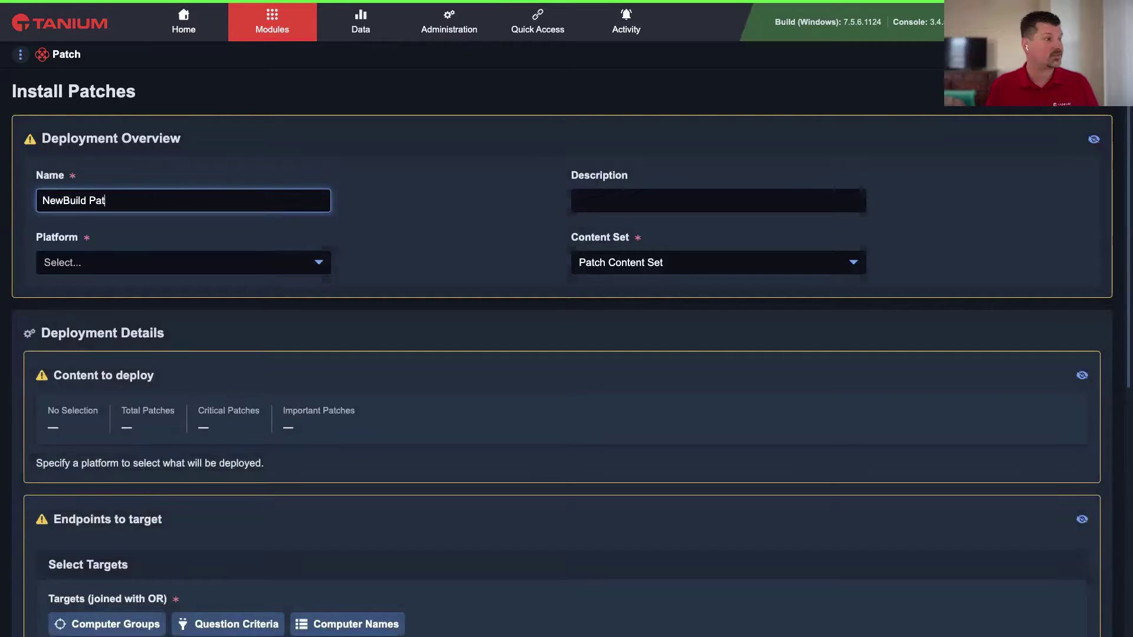
text(ch Deployment)
click(114, 259)
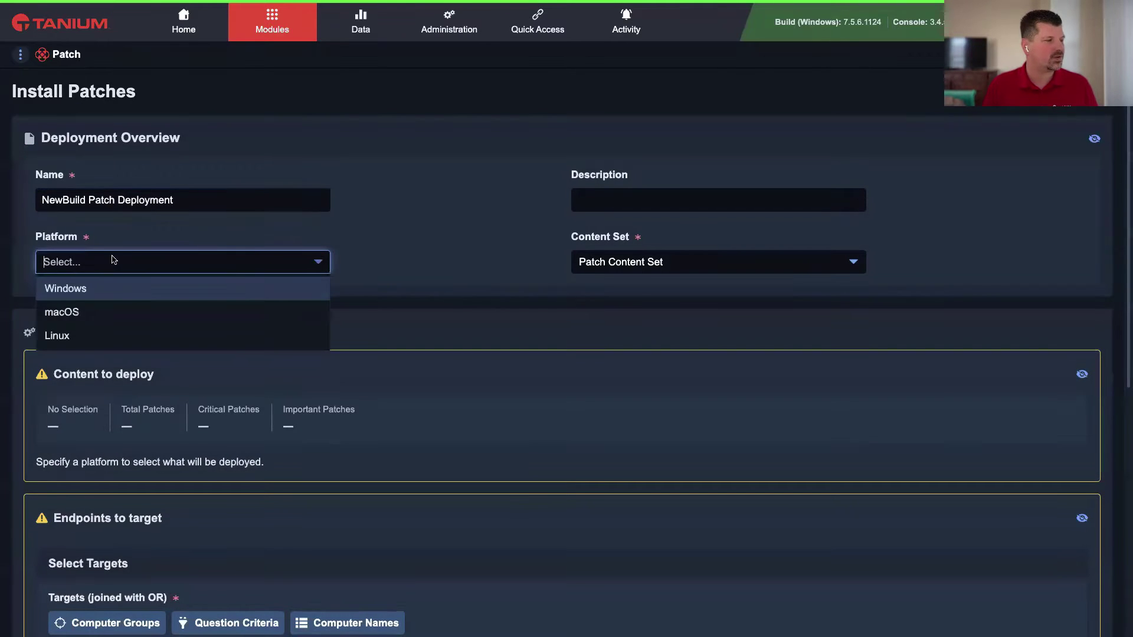
click(111, 295)
scroll(433, 271, down, 3)
- Add the Baseline Patches - Production - Windows patch list to the deployment
click(92, 336)
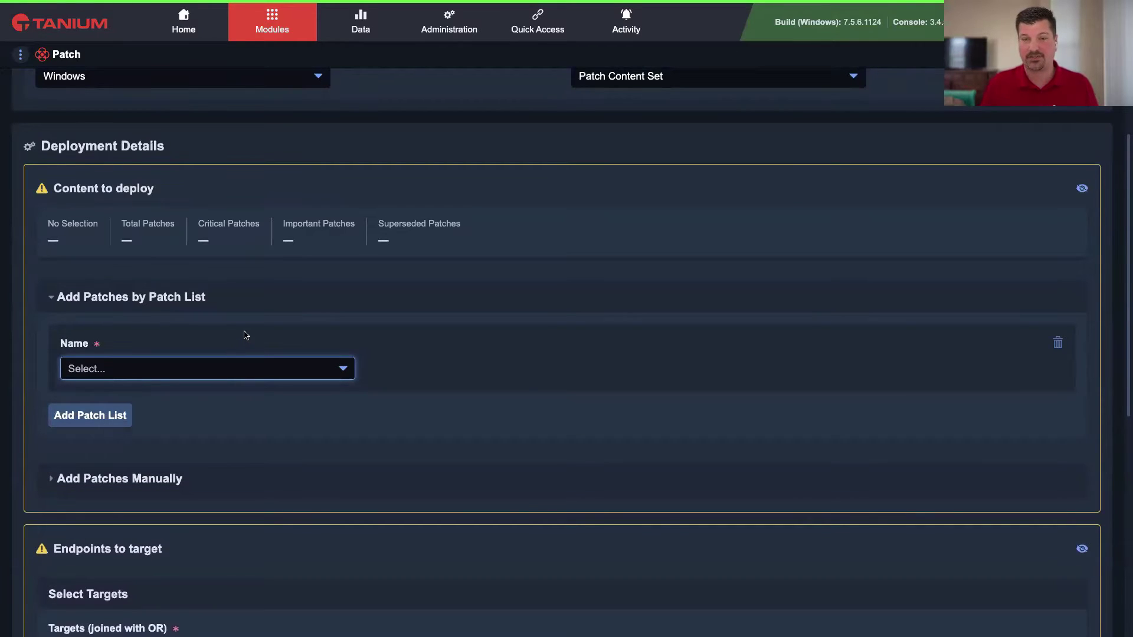
click(230, 372)
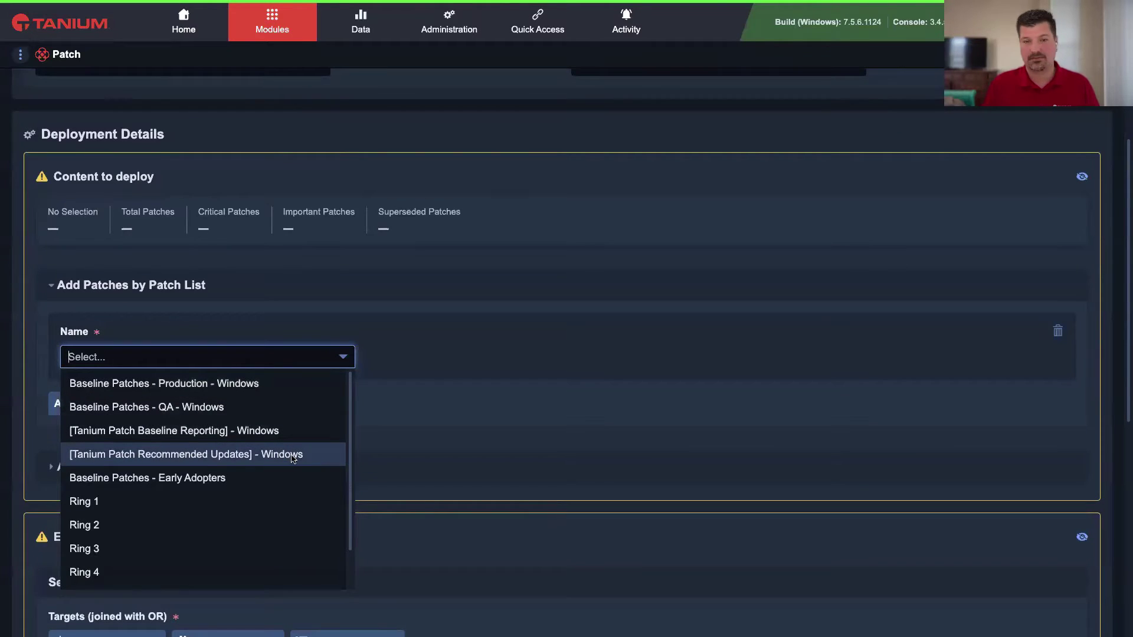
click(254, 384)
- Target the deployment at the Patch - NewBuild Computers group
scroll(318, 387, down, 5)
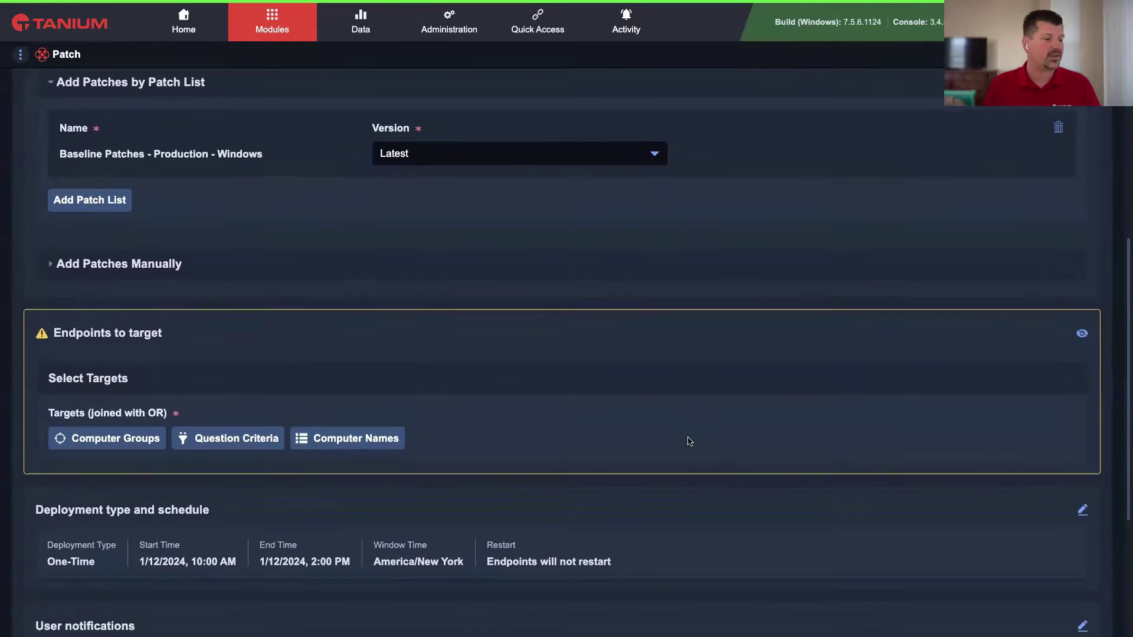
click(139, 361)
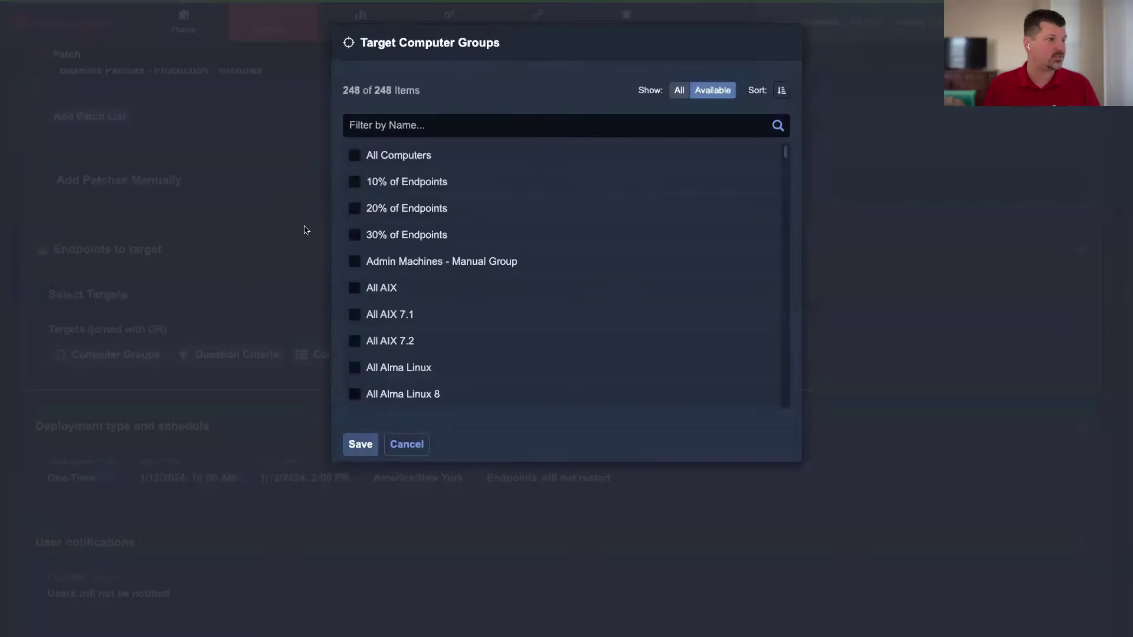
click(406, 132)
text(newbuild)
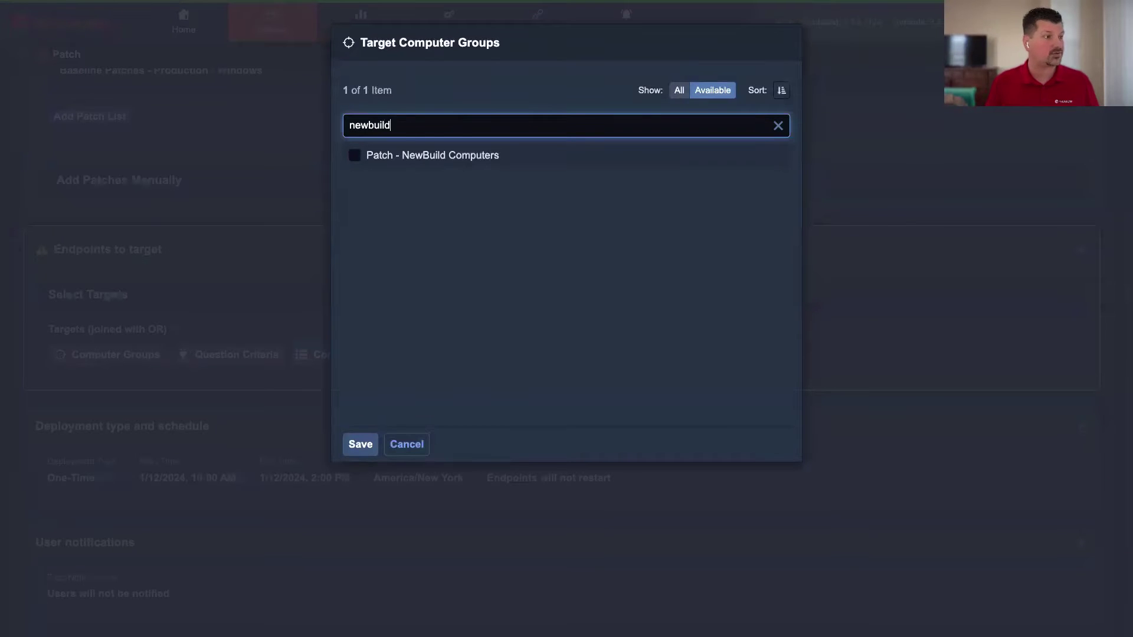
click(433, 155)
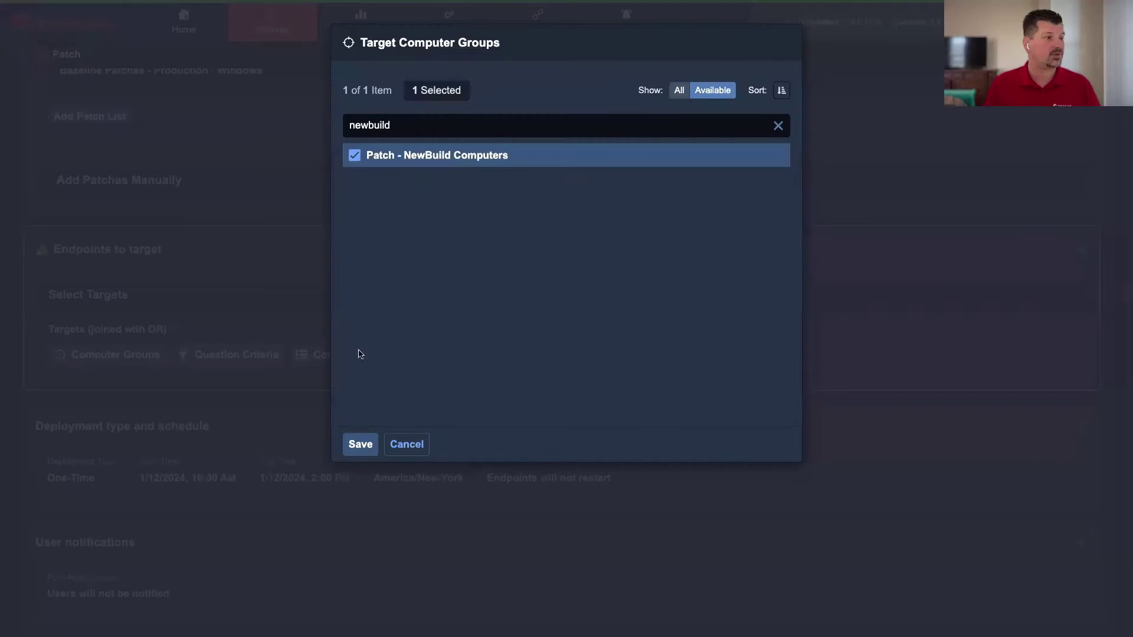
click(360, 444)
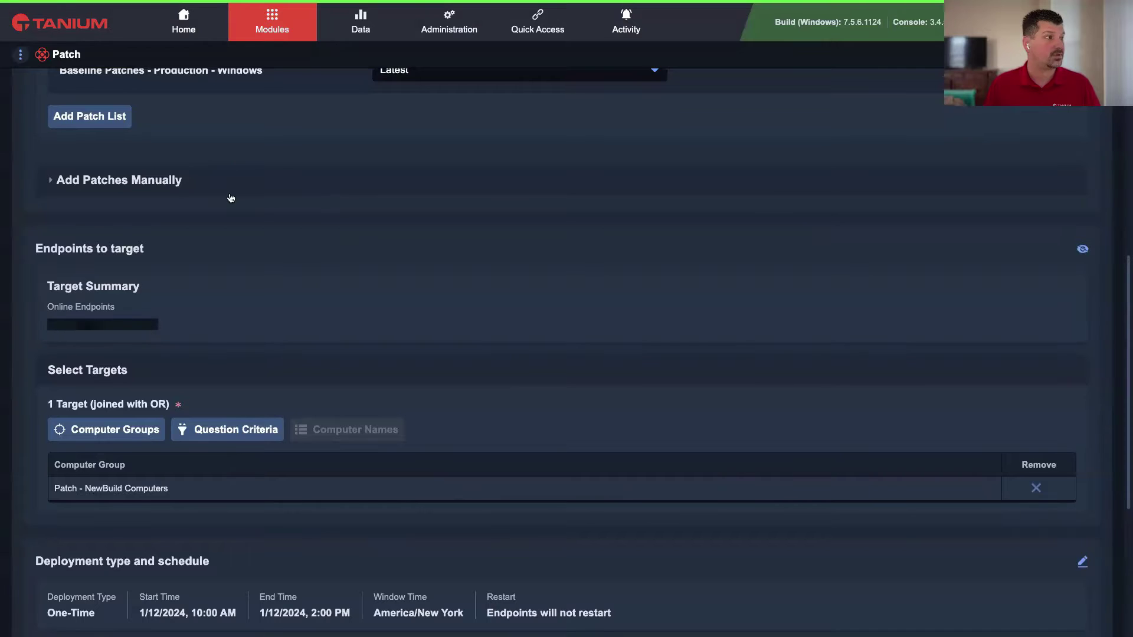
- Open the deployment type and schedule settings for editing
scroll(227, 197, up, 1)
scroll(513, 442, down, 5)
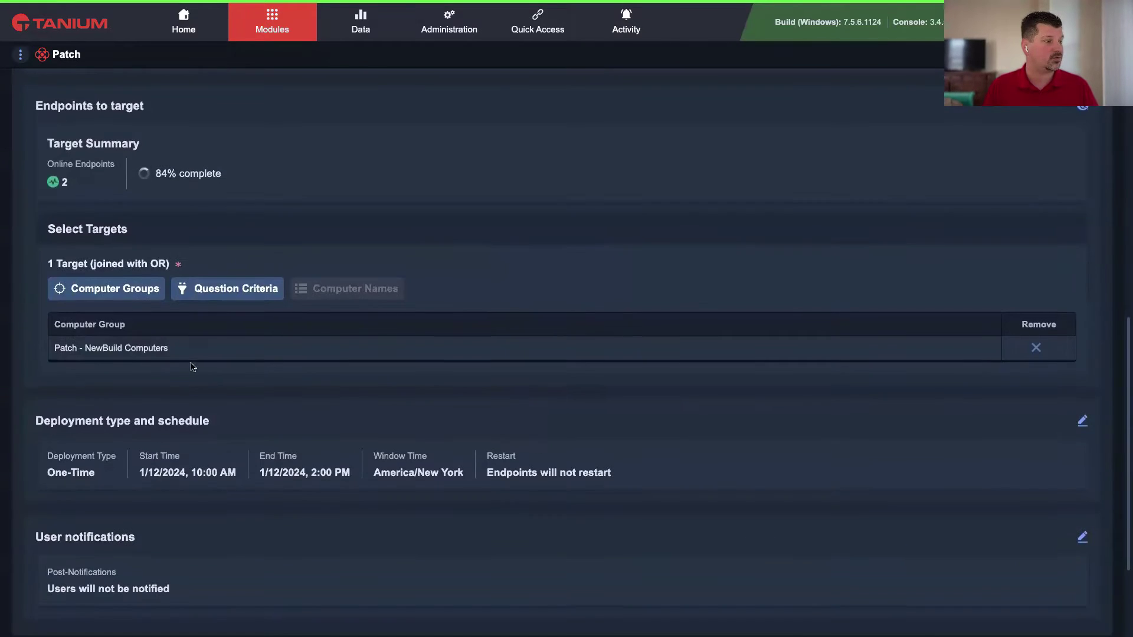
scroll(590, 425, down, 5)
click(1082, 276)
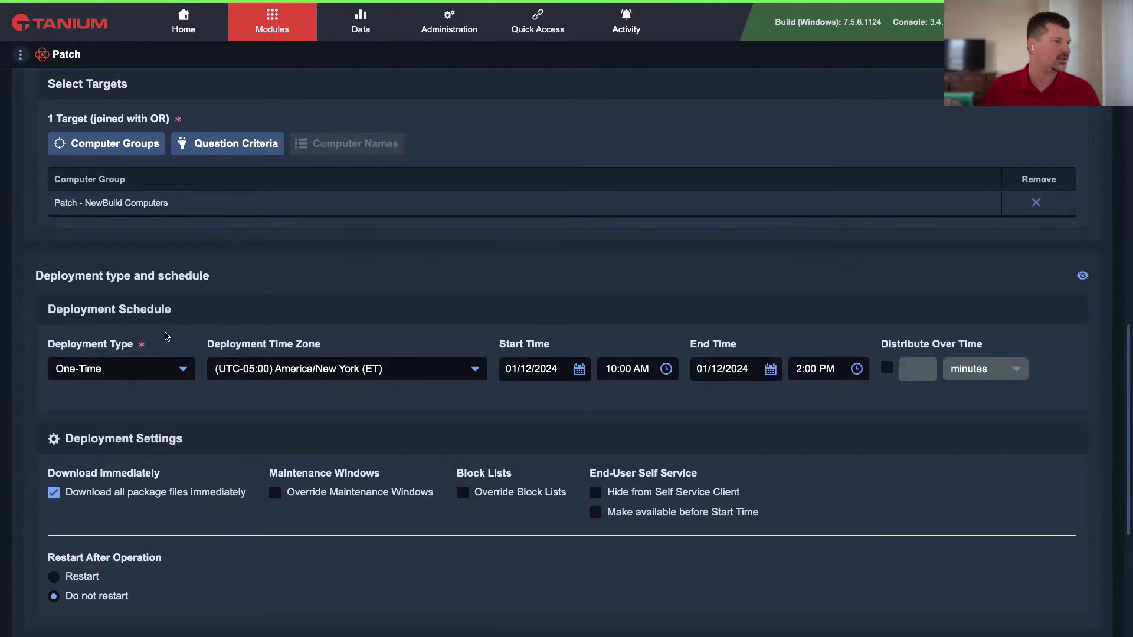
- Make the deployment Ongoing and let it override maintenance windows
click(154, 370)
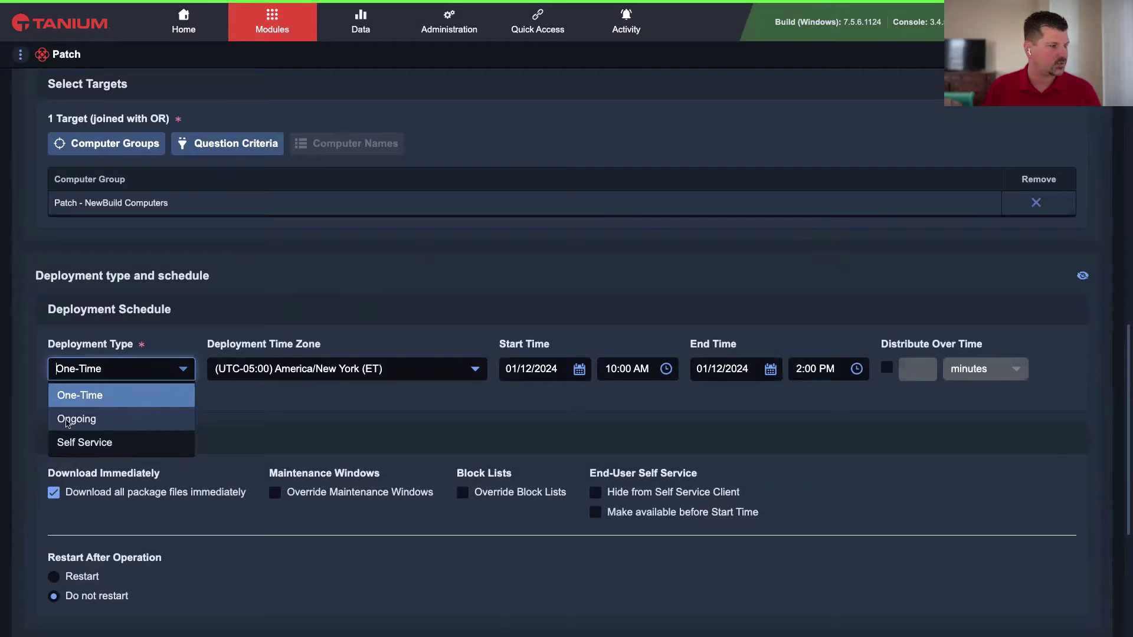
click(66, 420)
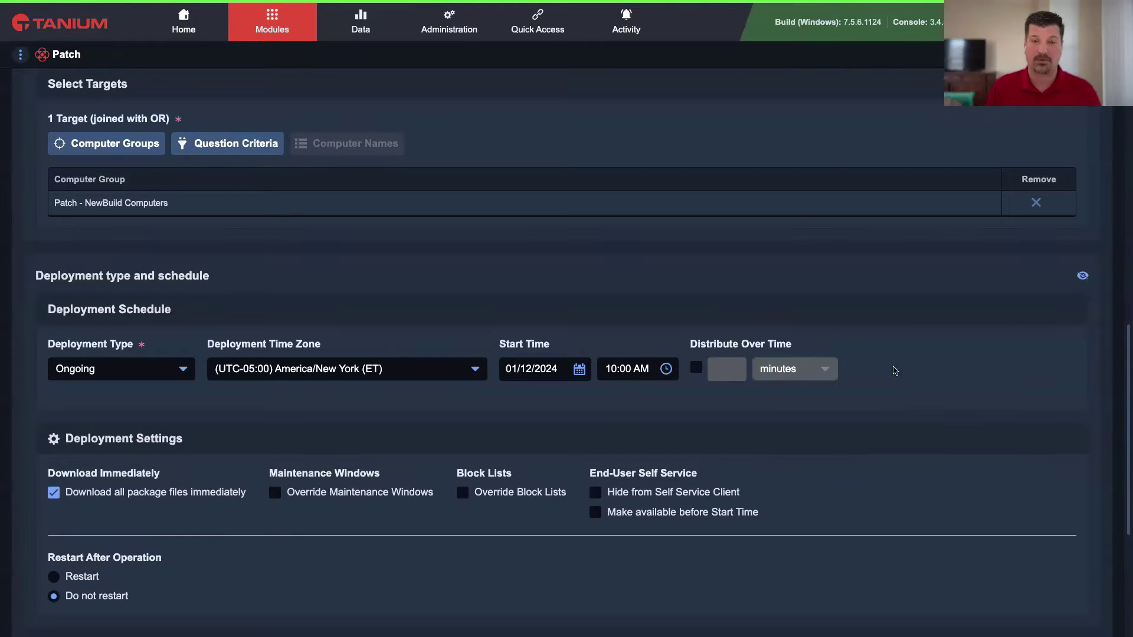
scroll(905, 380, down, 4)
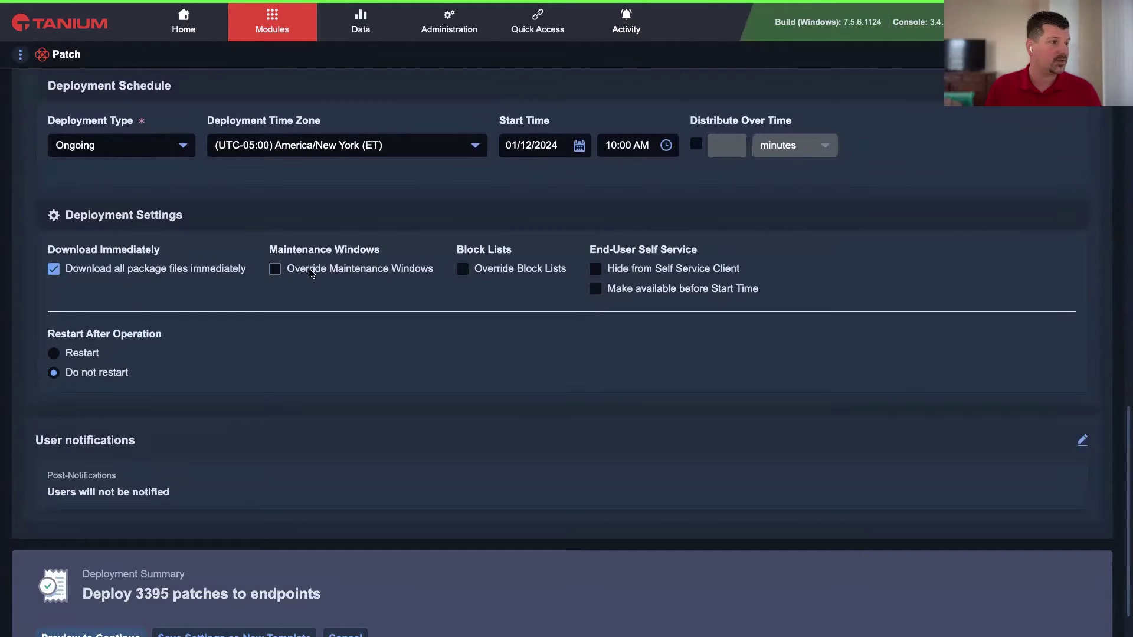
click(311, 273)
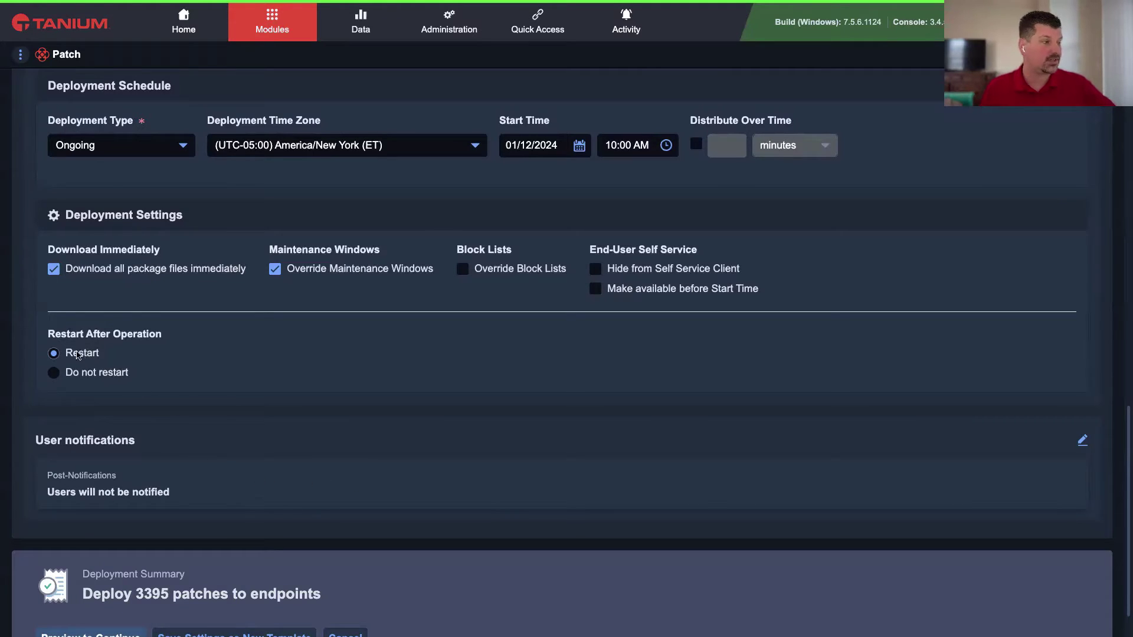
scroll(85, 163, up, 1)
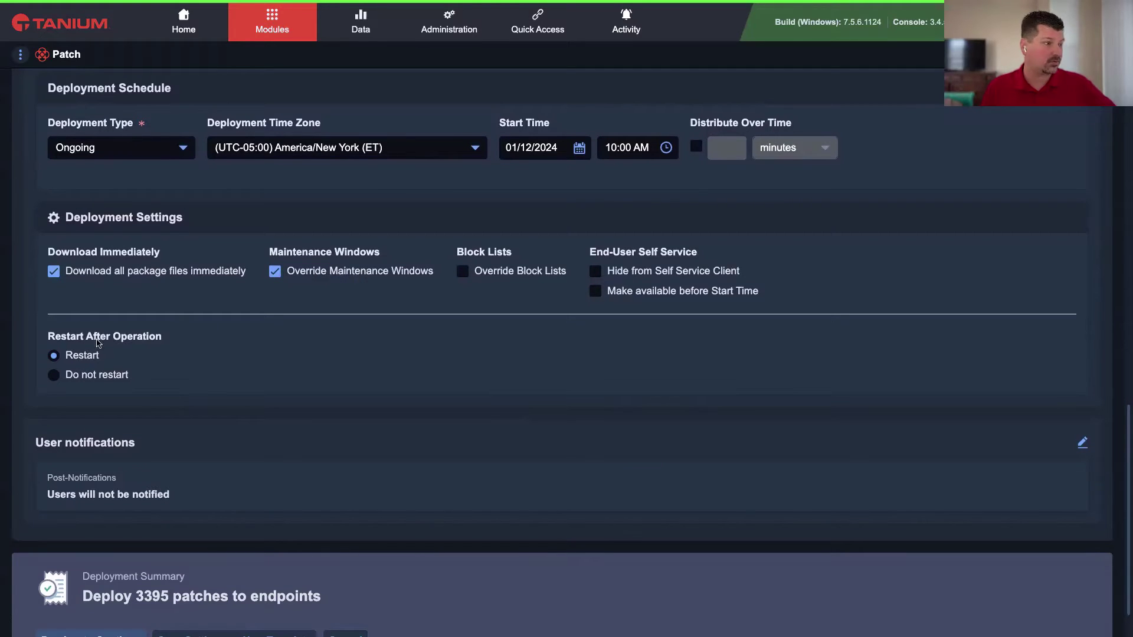
scroll(318, 421, down, 1)
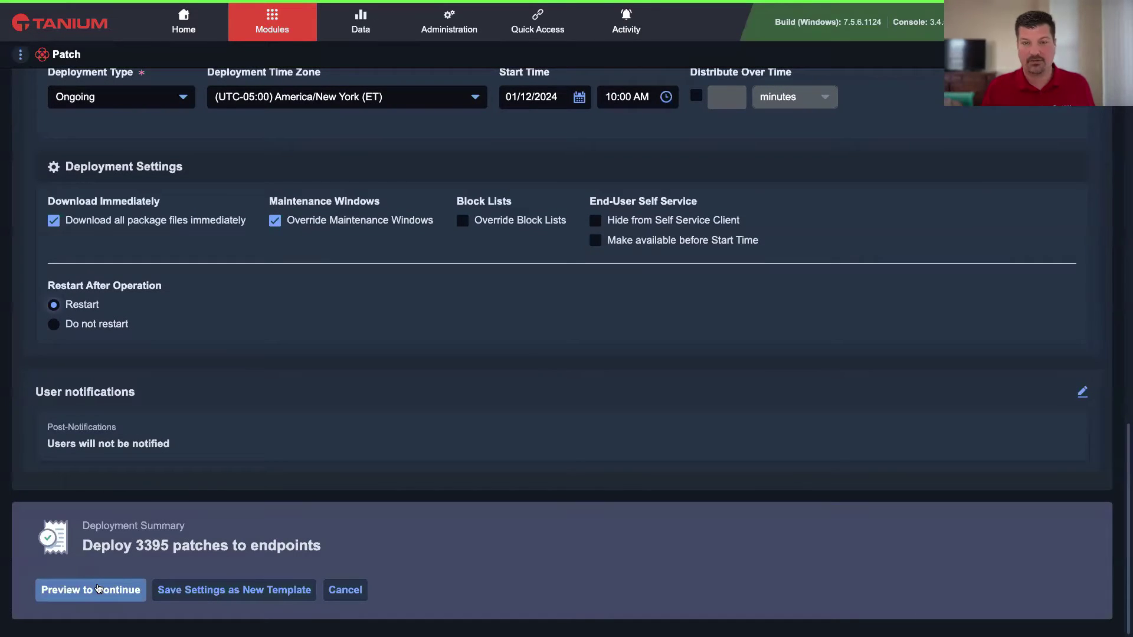
- Submit the NewBuild Patch Deployment with Preview to Continue
click(97, 590)
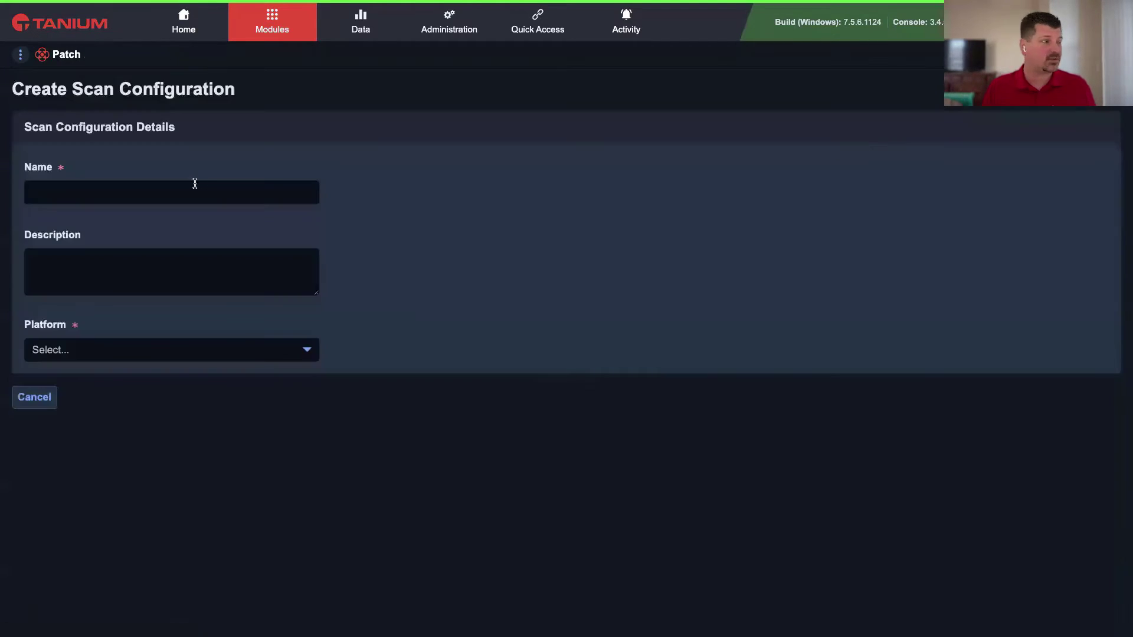
- Name the scan configuration NewBuild for Windows, using Tanium Scan with Scan on Release
click(167, 193)
text(Newbu)
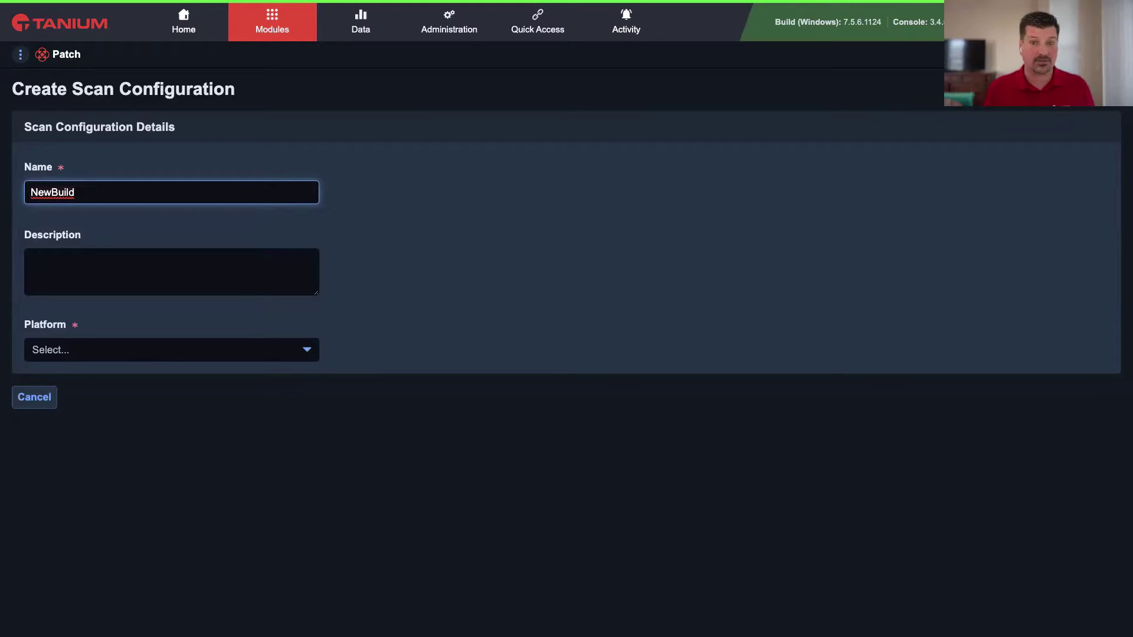
click(77, 350)
click(76, 375)
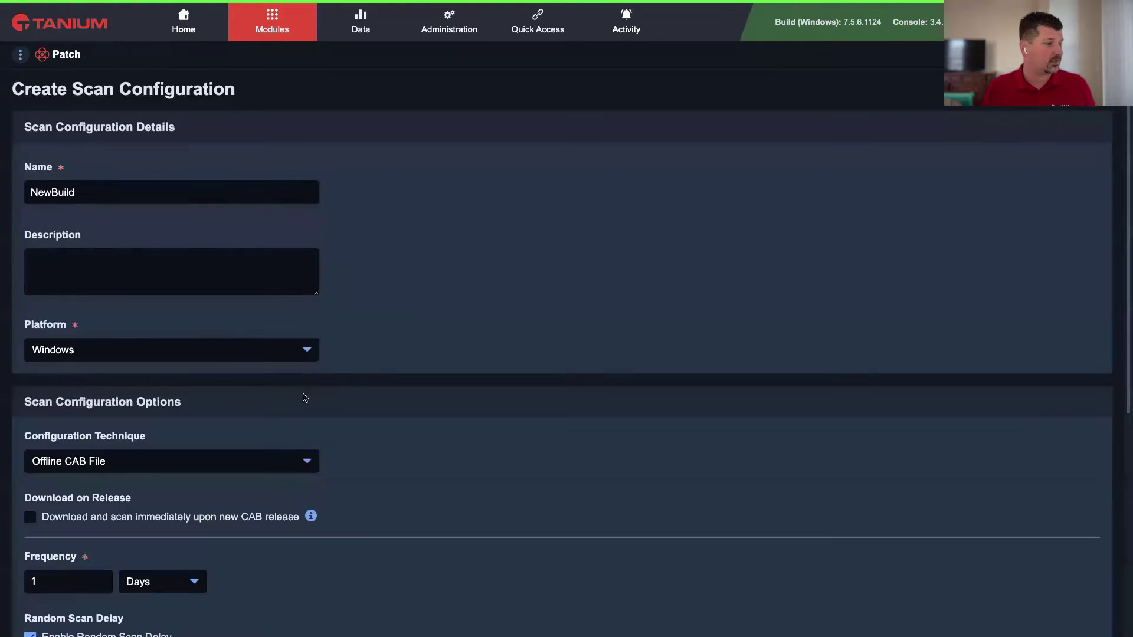
scroll(499, 452, down, 4)
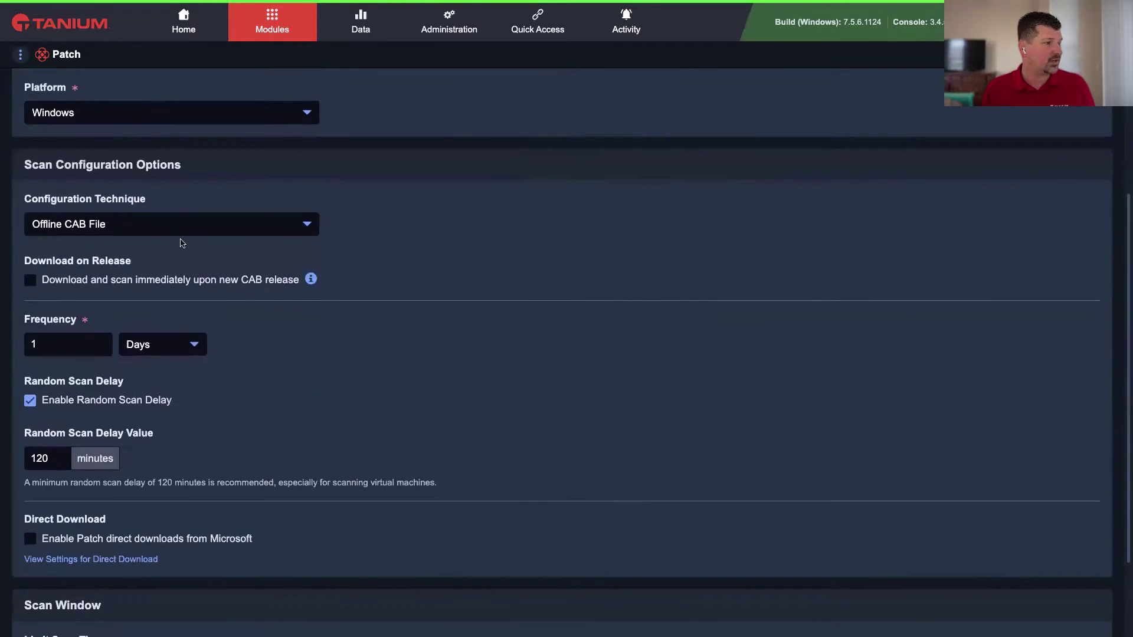
click(170, 230)
click(98, 296)
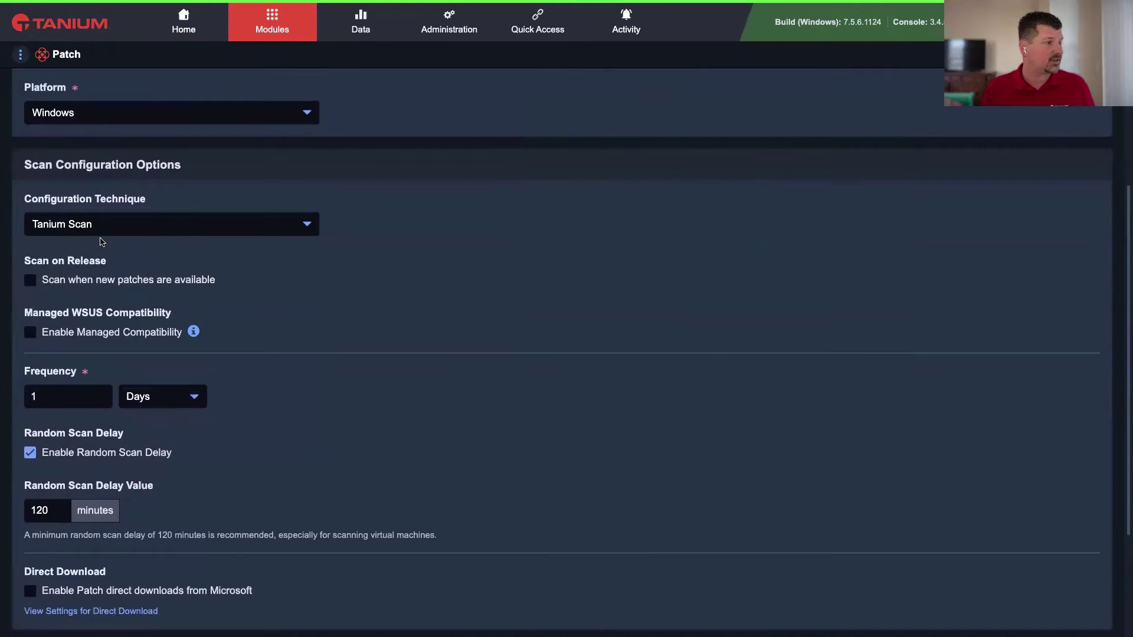
click(101, 279)
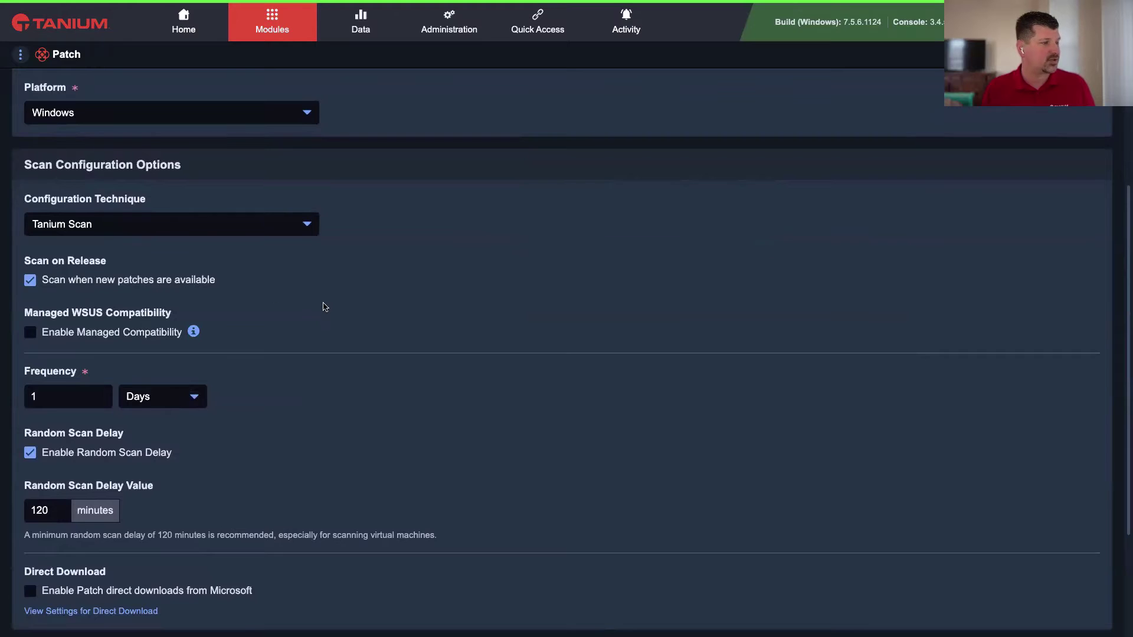
- Set the scan frequency to every 3 hours and turn off the random scan delay
scroll(323, 307, down, 1)
click(57, 334)
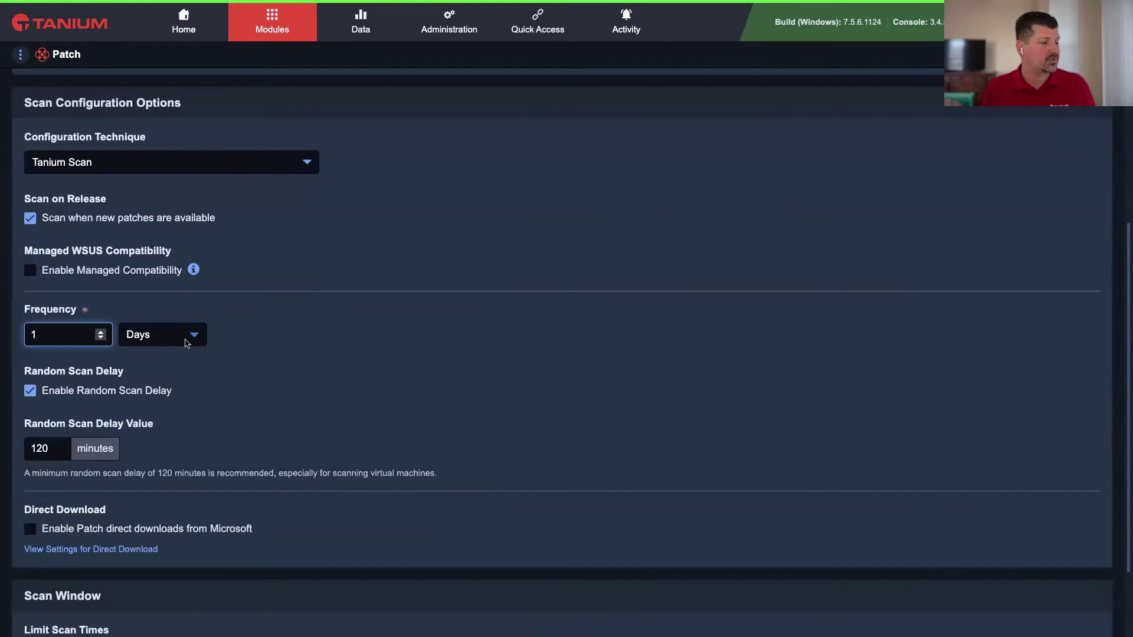
click(185, 343)
click(167, 371)
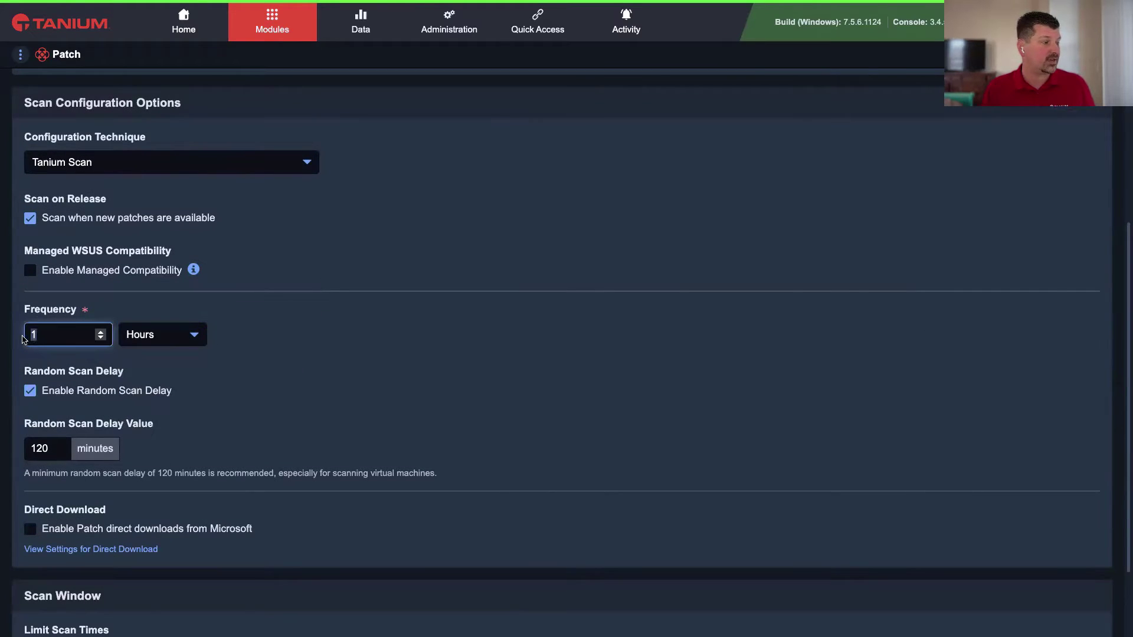
key(Up)
key(Up)
scroll(394, 366, down, 2)
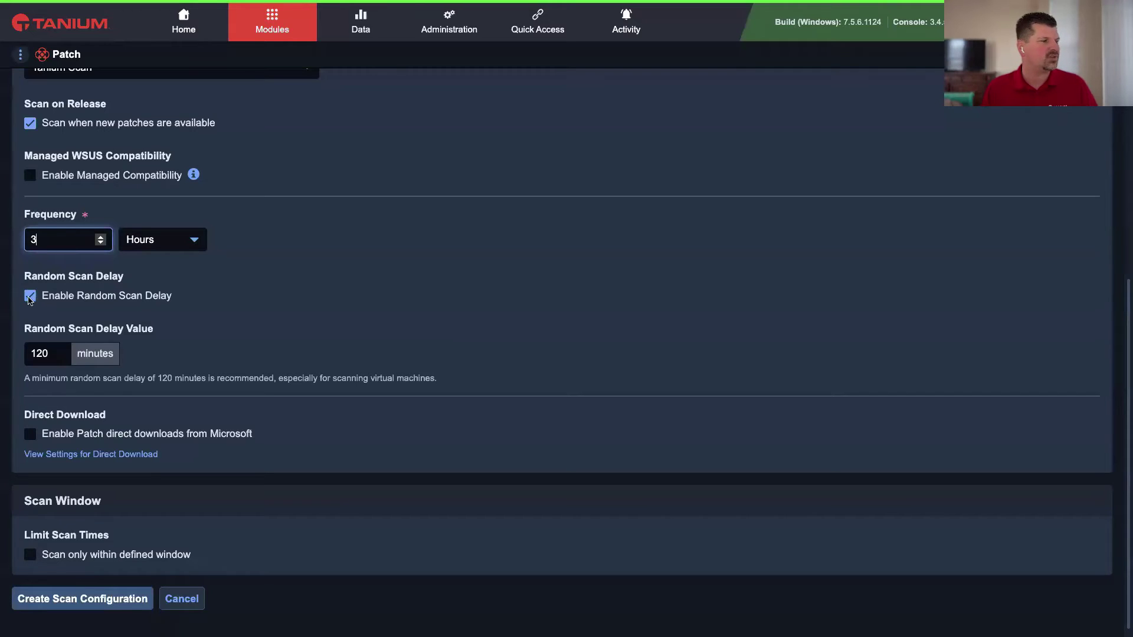
click(29, 296)
click(29, 297)
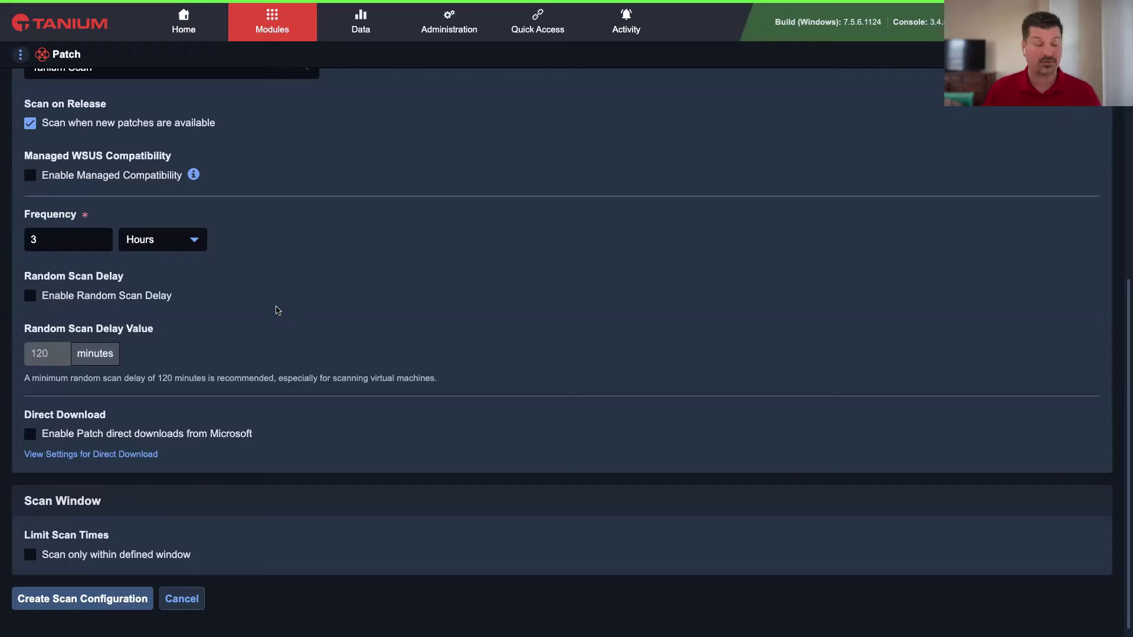
scroll(105, 501, down, 1)
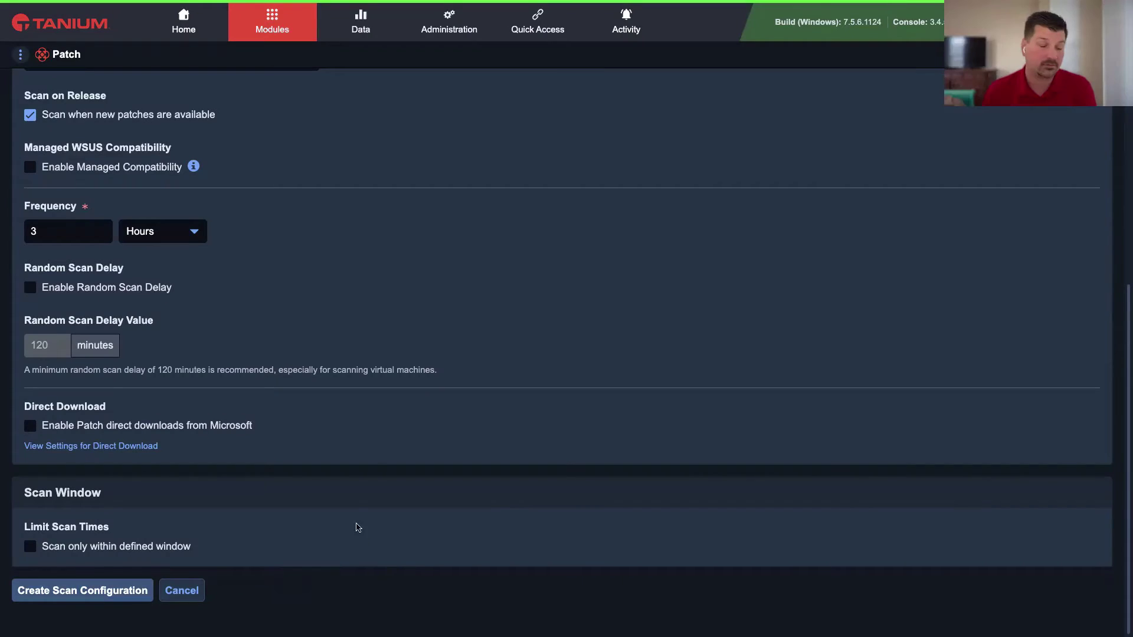
- Re-enable the random scan delay and lower its value
click(30, 287)
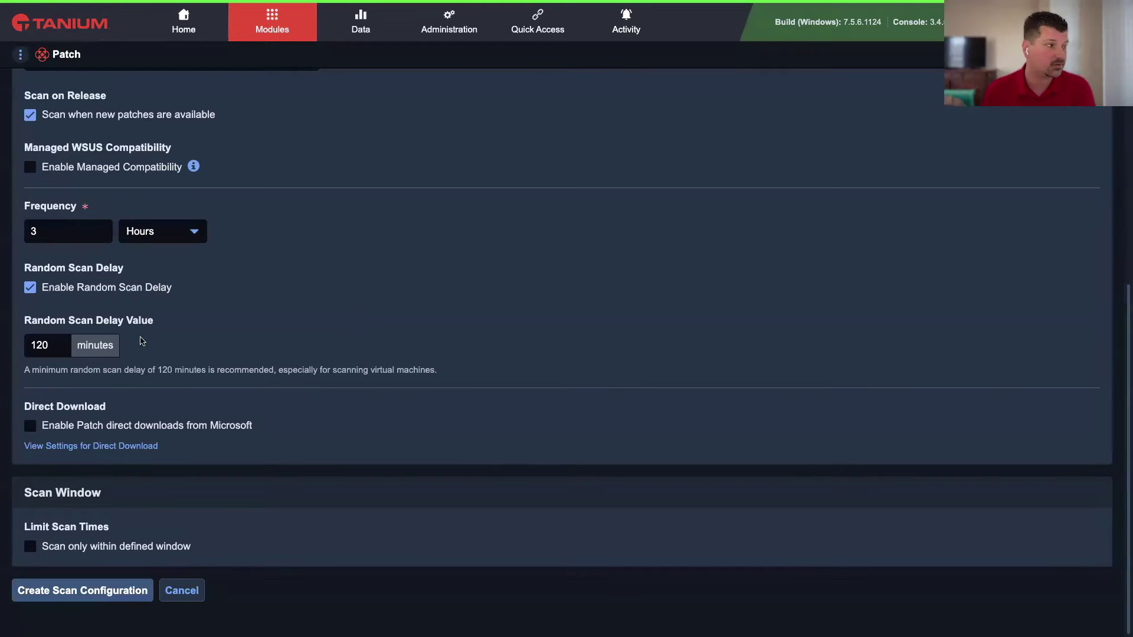
click(59, 348)
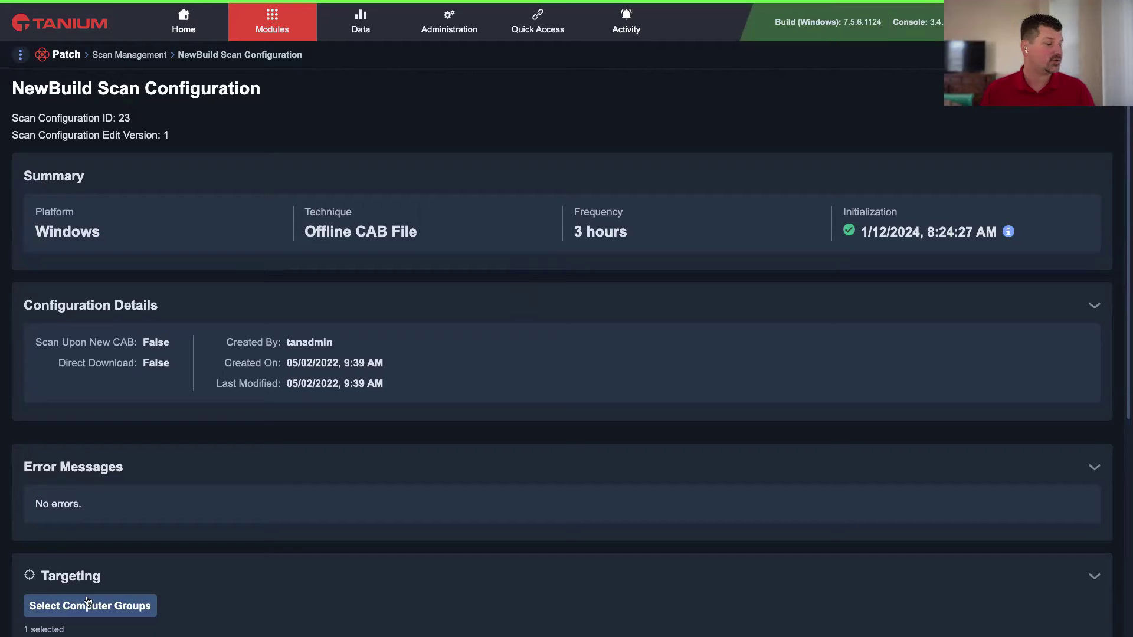
- Check that the NewBuild scan targets Patch - NewBuild Computers, then go back to Scan Management
scroll(260, 533, down, 3)
click(71, 525)
click(419, 125)
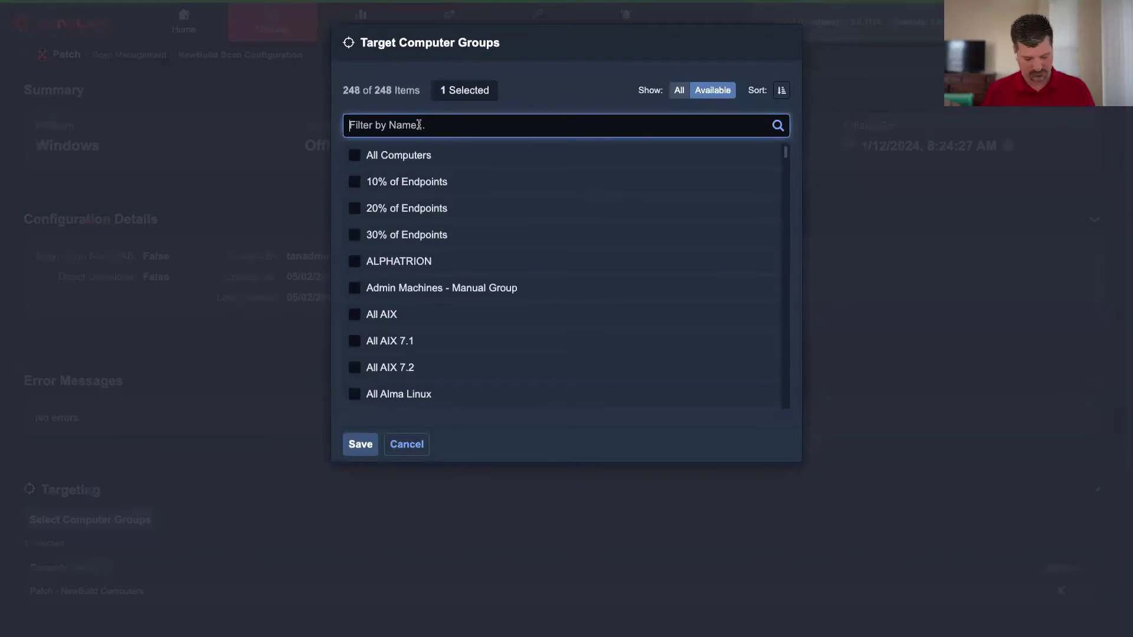
text(newbuild)
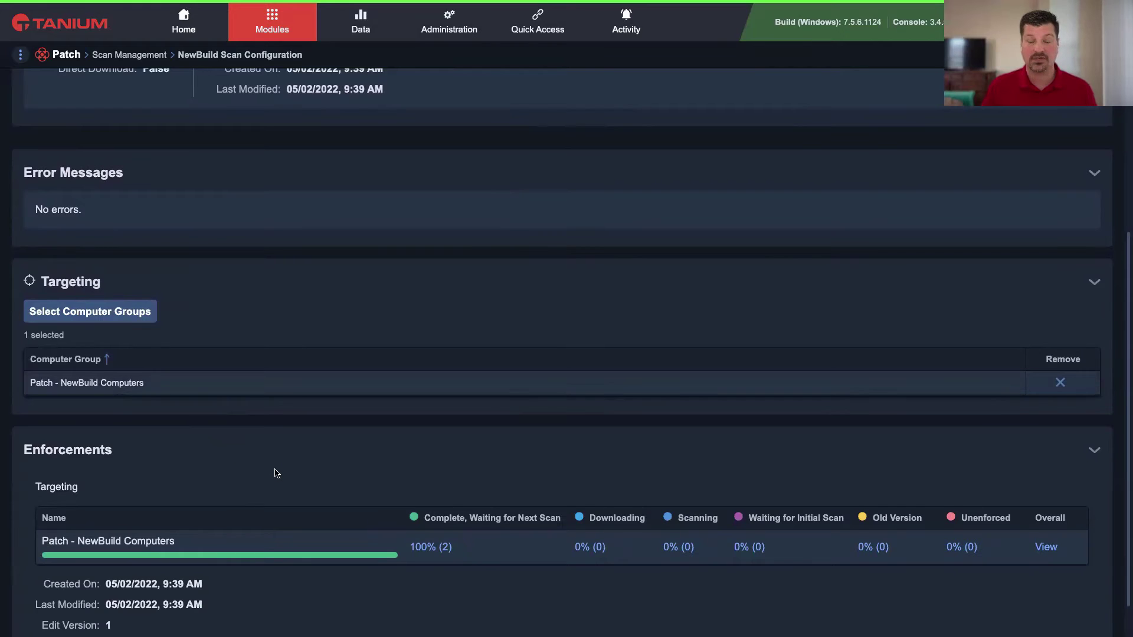
scroll(336, 470, up, 5)
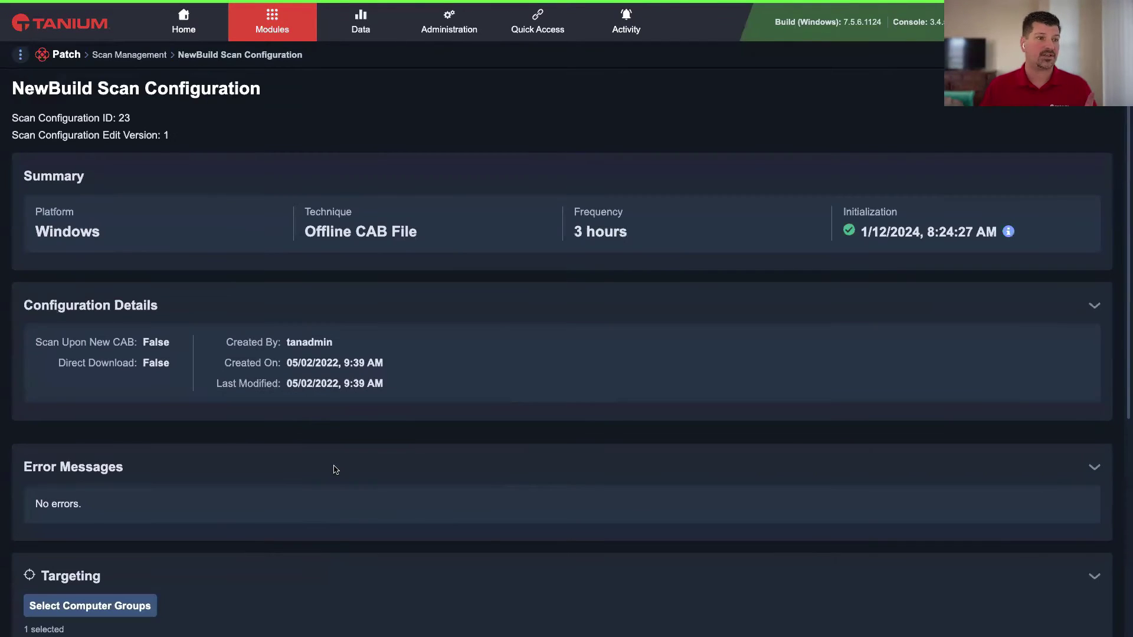
key(alt+Left)
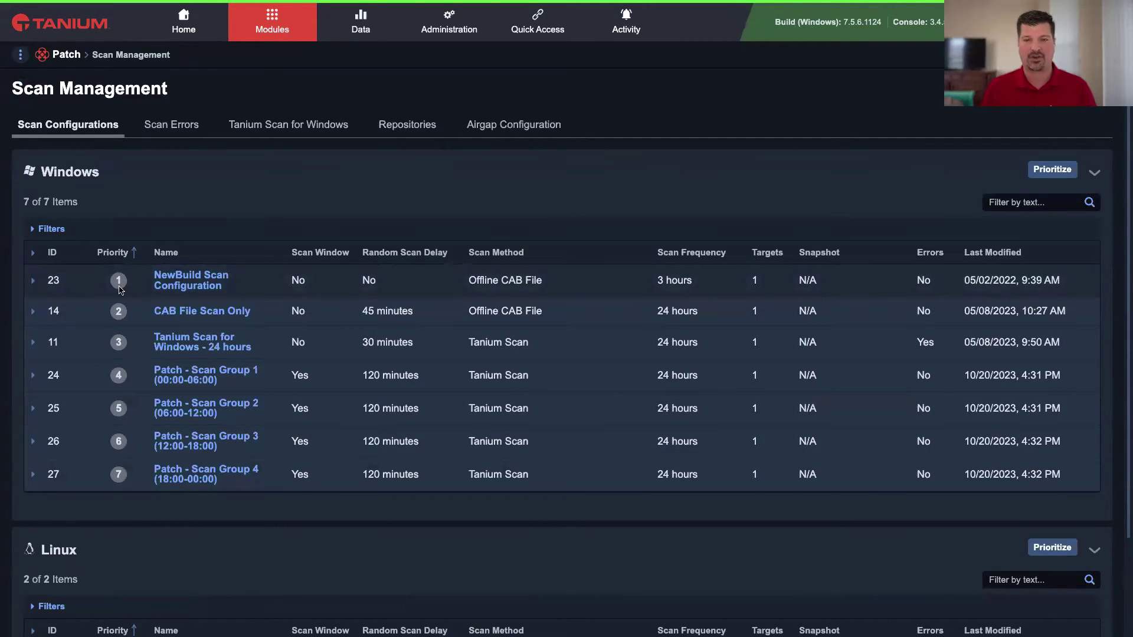
- Try reordering NewBuild Scan Configuration in the Windows priority list, then cancel without saving changes
click(1049, 171)
mouse_move(349, 87)
mouse_down()
mouse_move(349, 113)
mouse_move(351, 87)
mouse_up()
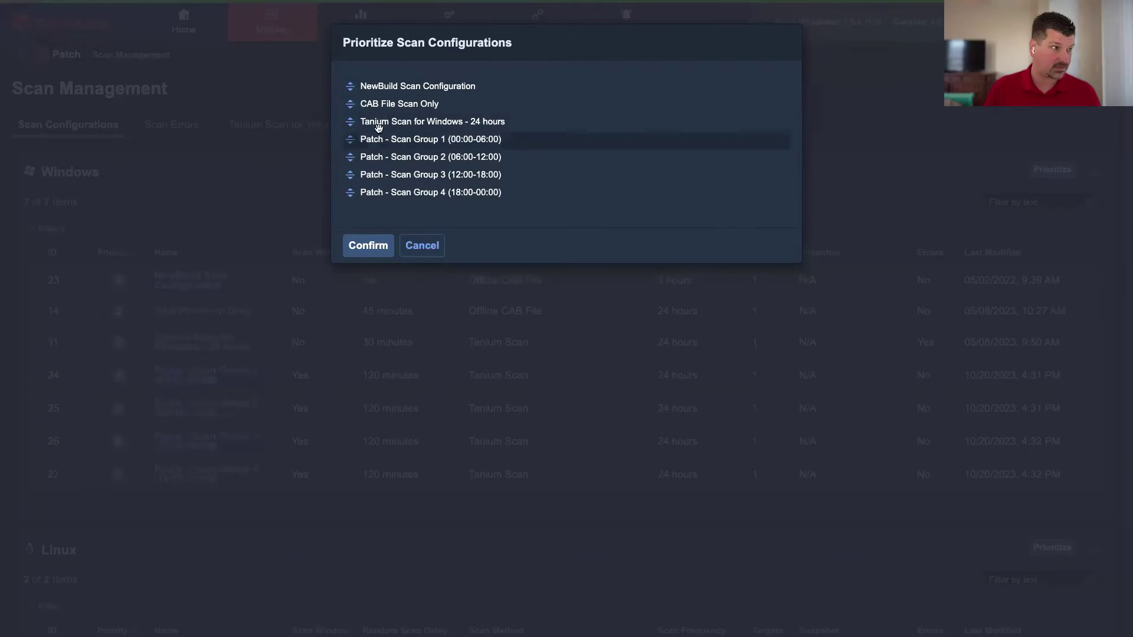
click(421, 246)
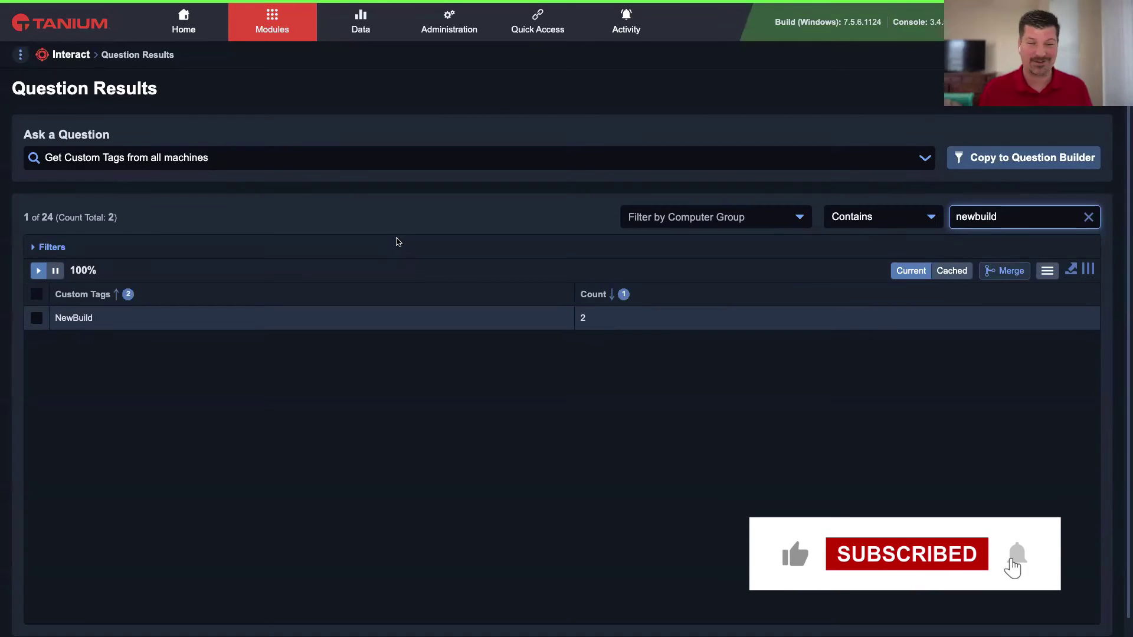
- Ask 'Get Custom Tags from all machines', filter results to 'newbuild', and select the NewBuild row
click(338, 162)
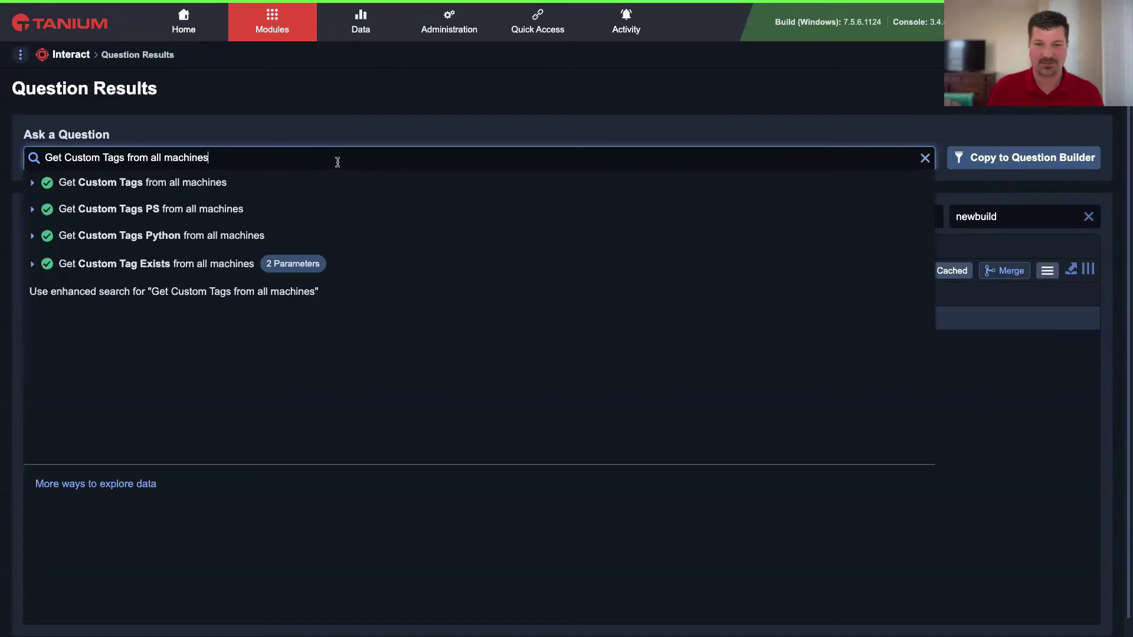
key(Return)
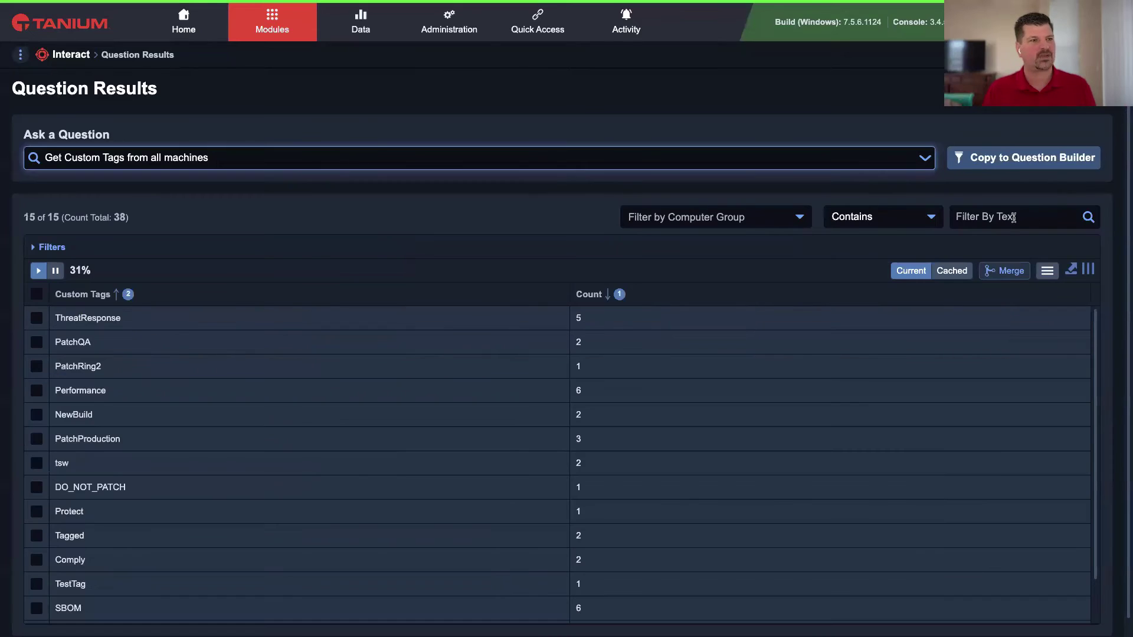
click(1013, 217)
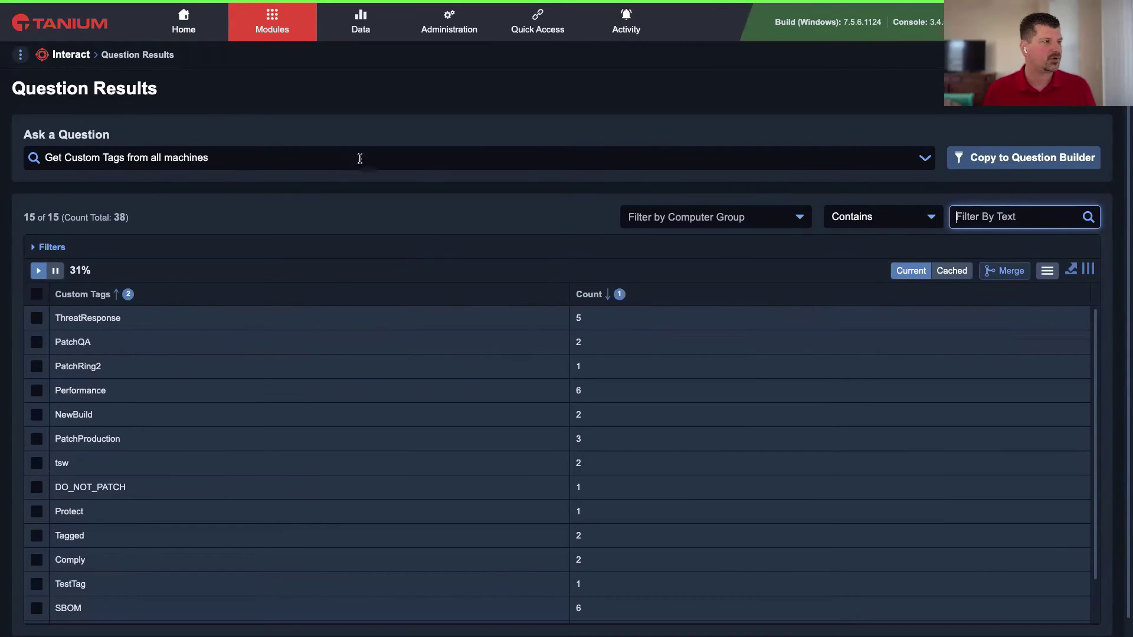
text(newbuil)
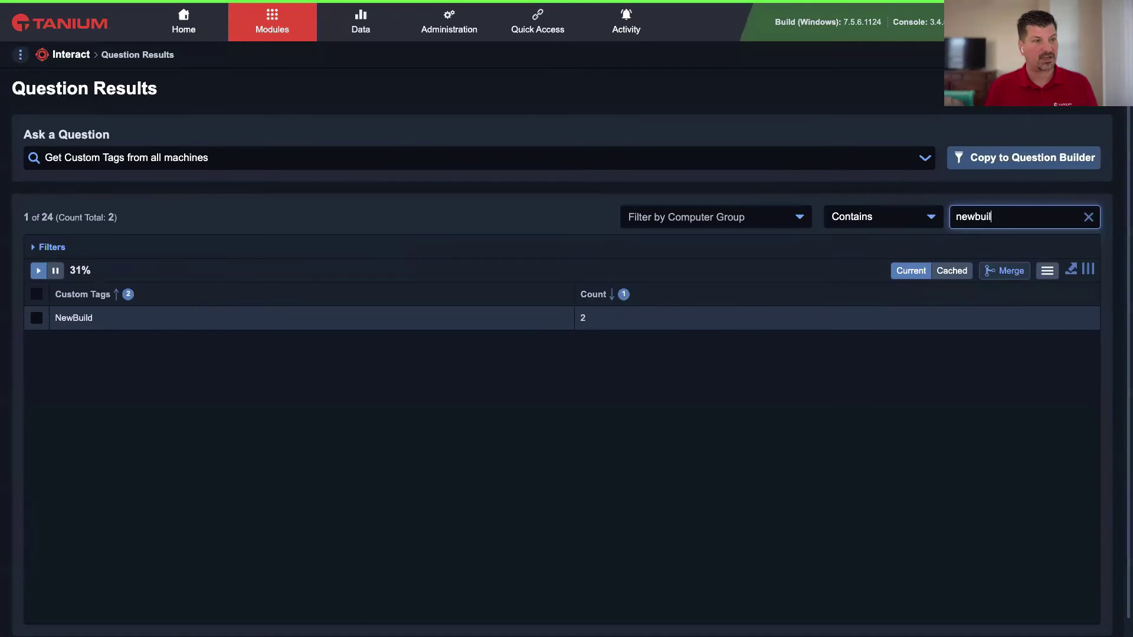
text(d)
click(37, 319)
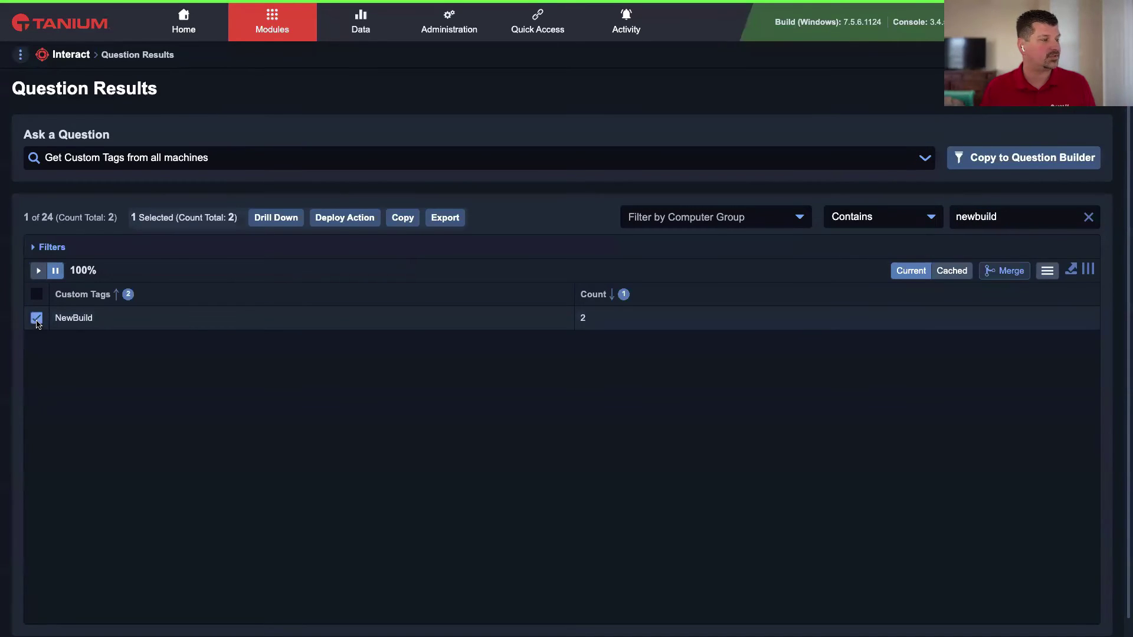
- Choose the Custom Tagging - Remove Tags package and prefix the action name with 'NewBuild'
click(348, 225)
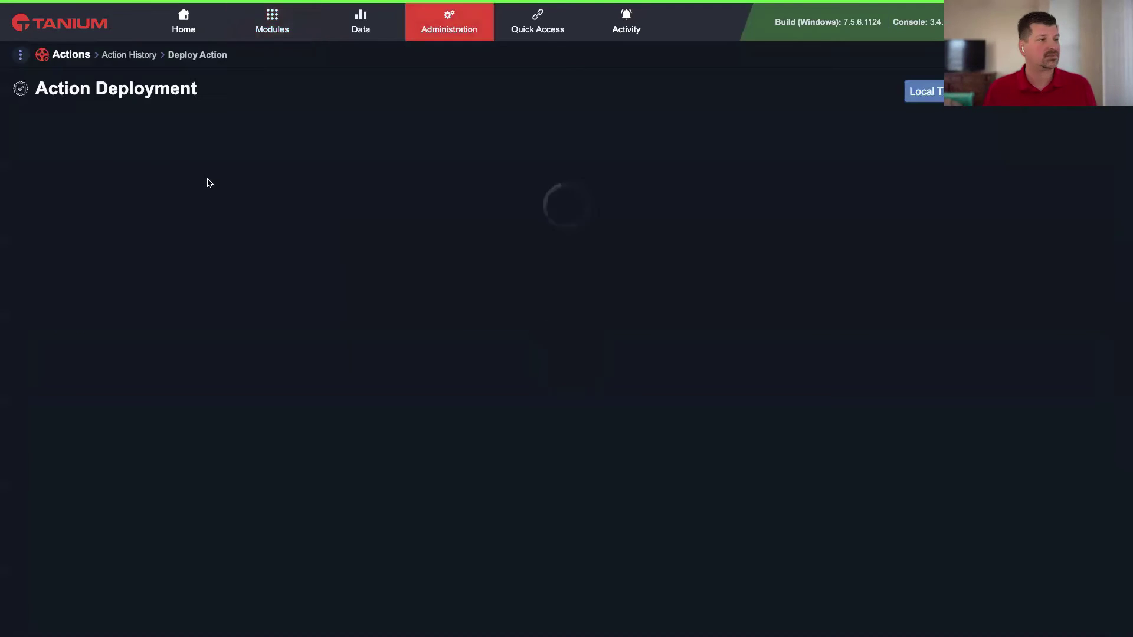
text(custom)
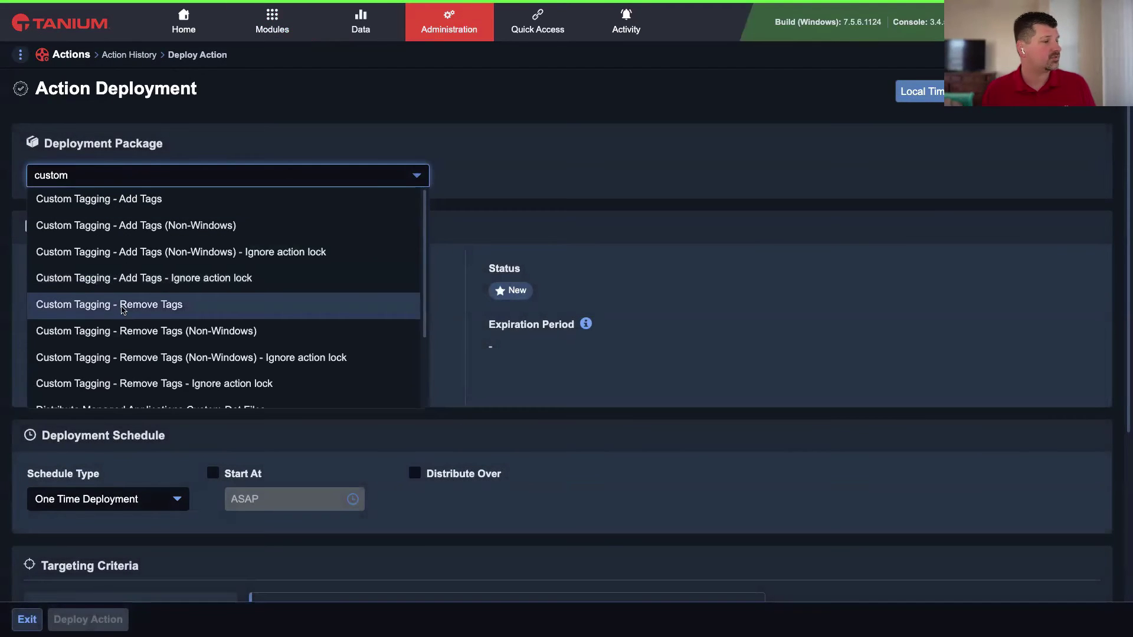
click(123, 305)
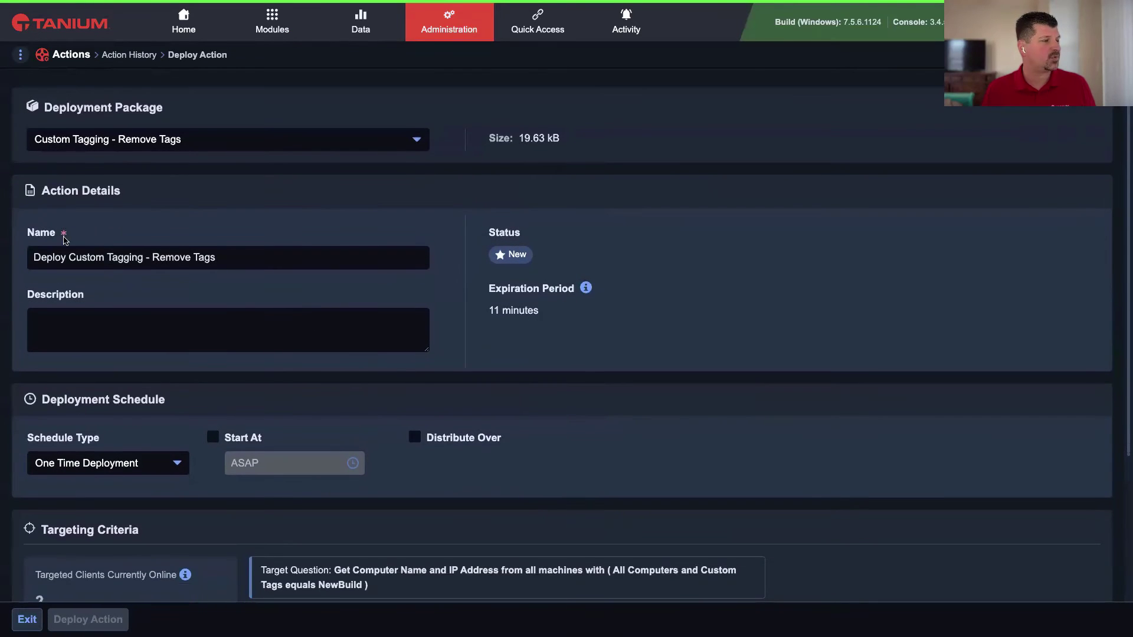
click(35, 259)
text(NE)
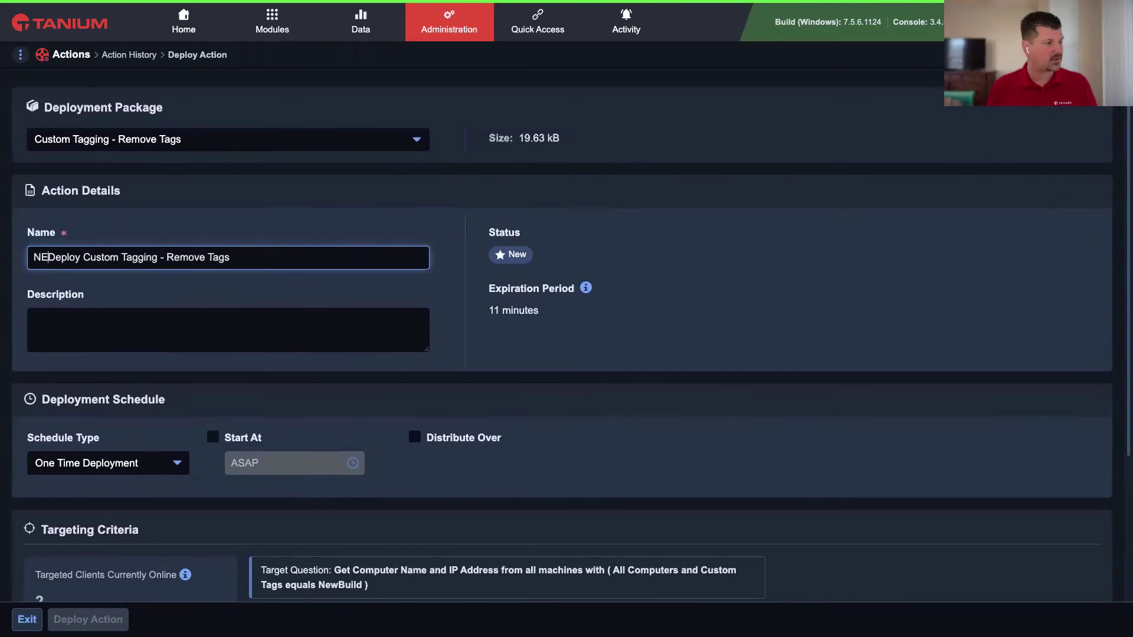
key(BackSpace)
text(ewBuild)
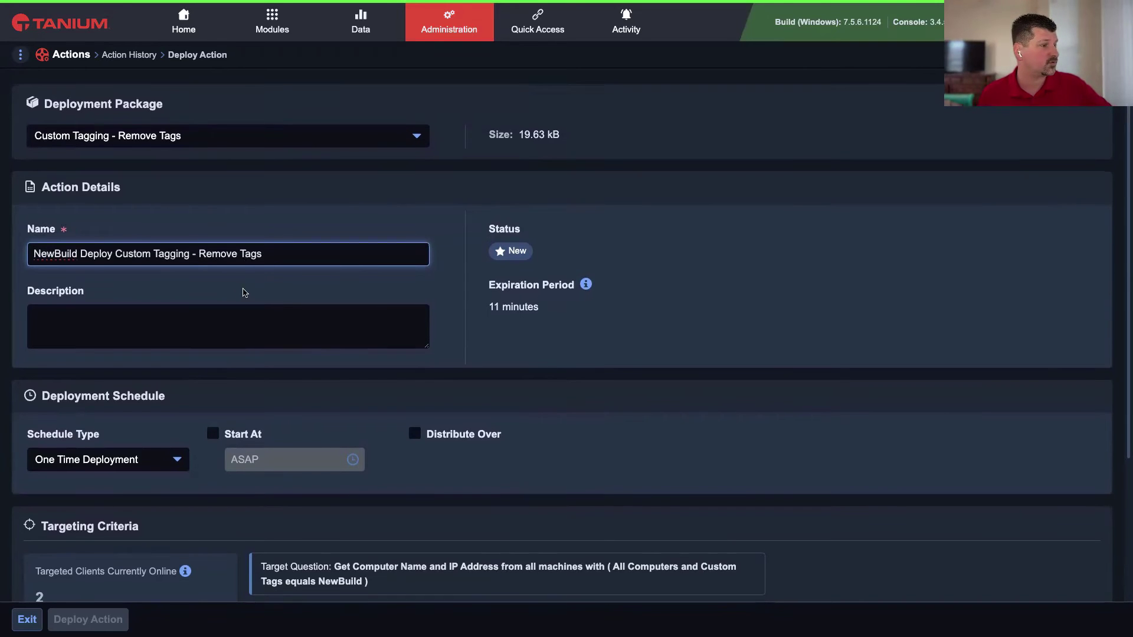
- Make the action recurring, re-issued every 5 hours
scroll(177, 330, down, 2)
click(91, 368)
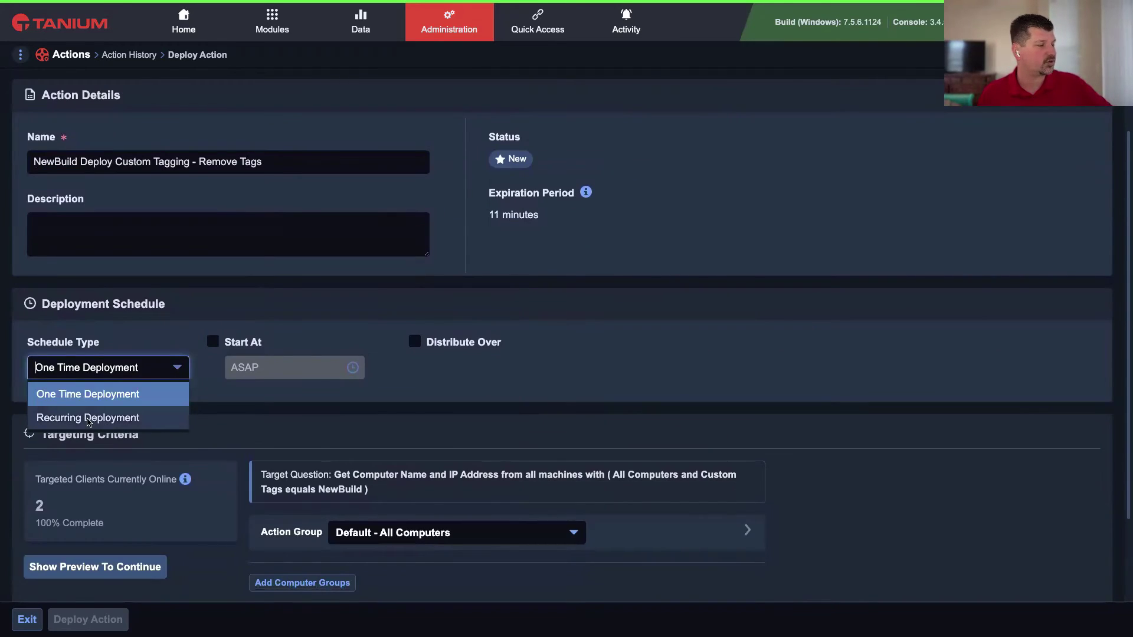
click(88, 418)
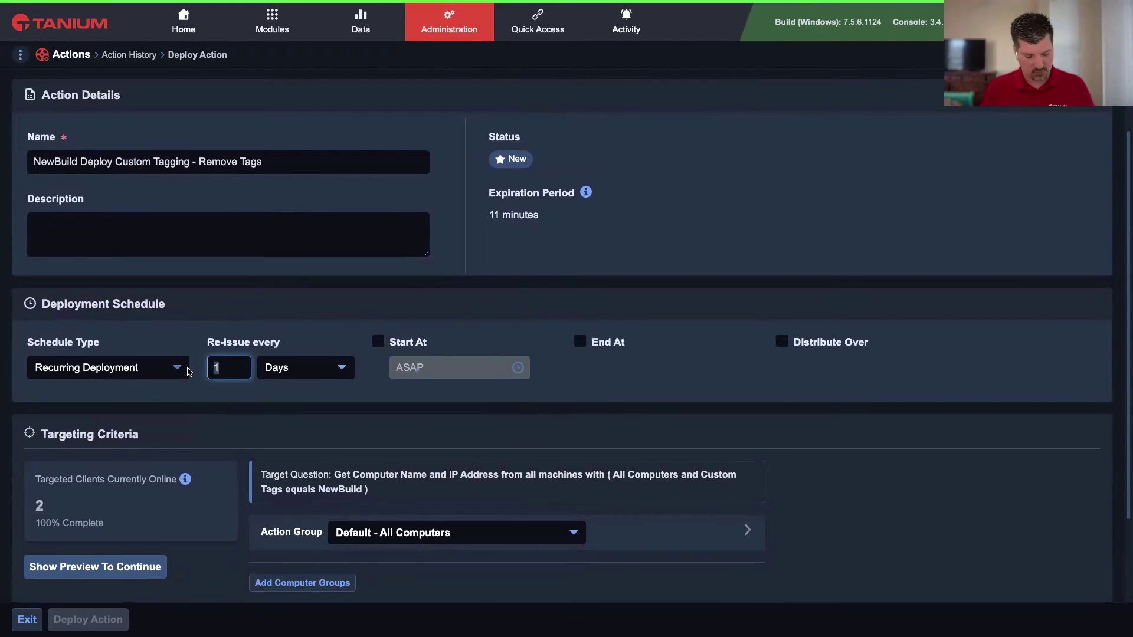
text(5)
click(328, 368)
click(326, 416)
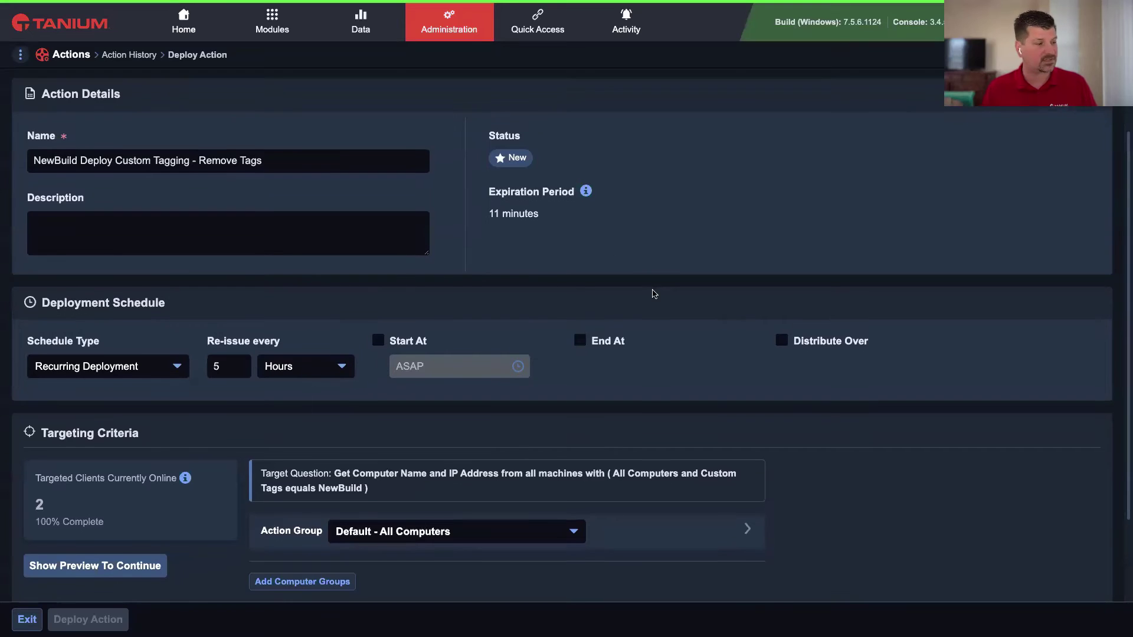
- Keep Default - All Computers as the action group and add an empty filter question
scroll(653, 290, down, 3)
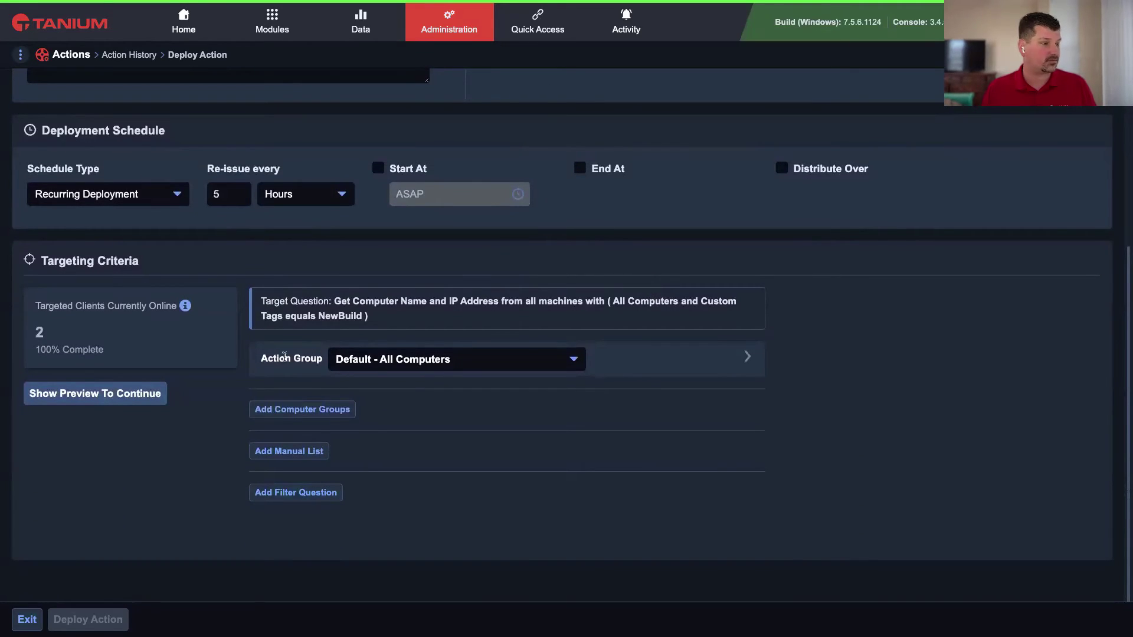
click(428, 361)
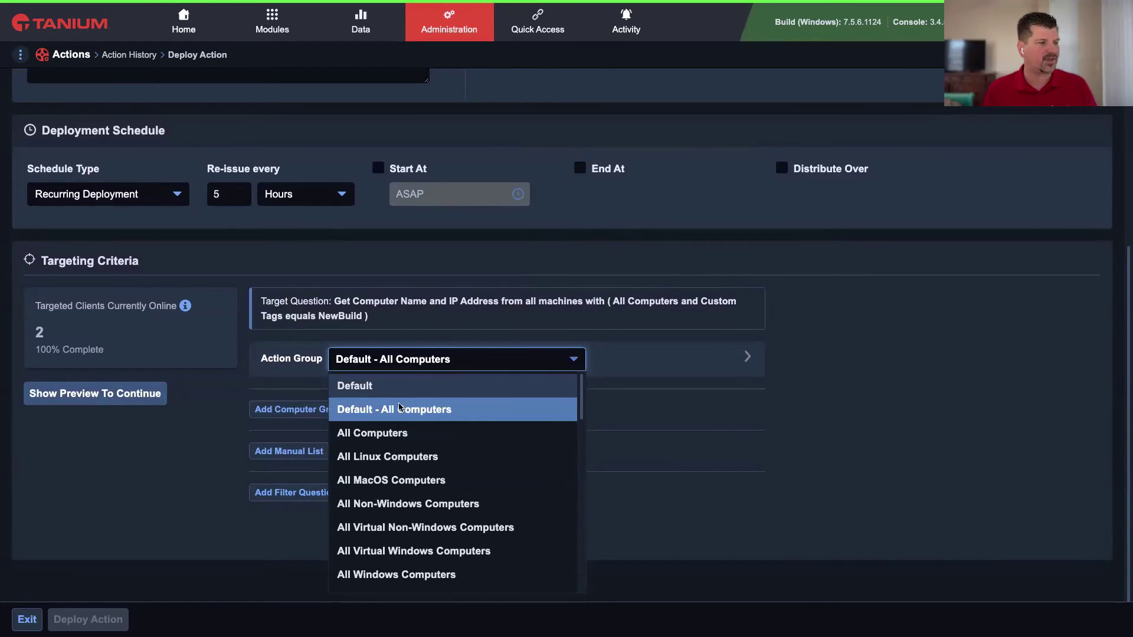
click(194, 473)
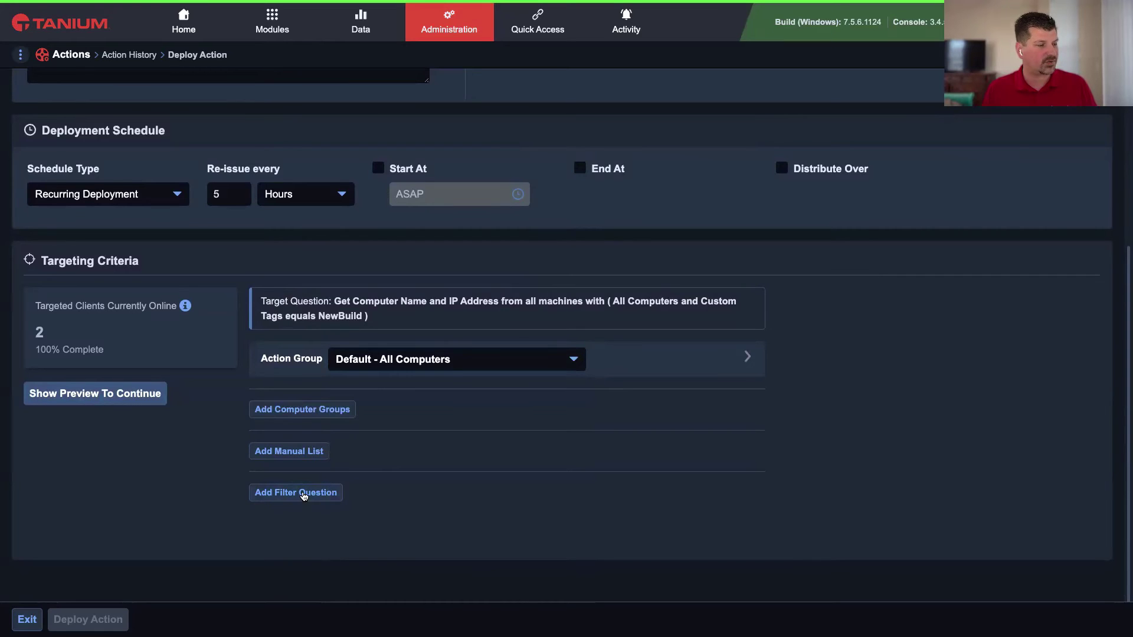
click(304, 495)
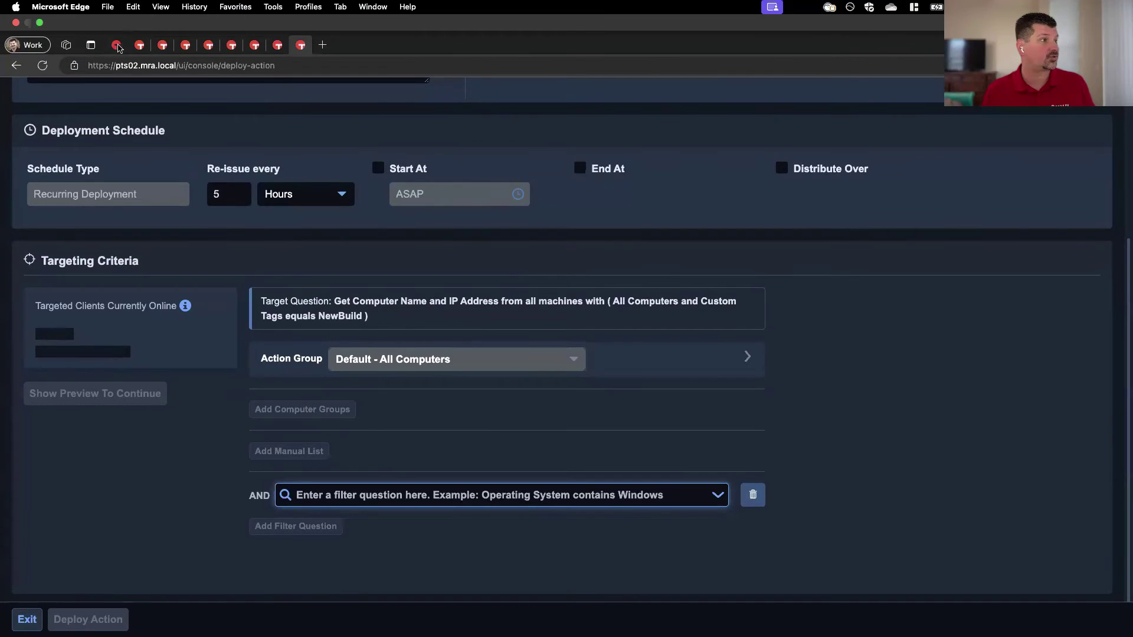
- In the Automate Patching New Endpoints article, select step 10's filter question line for deployment 126
click(131, 47)
scroll(562, 464, down, 20)
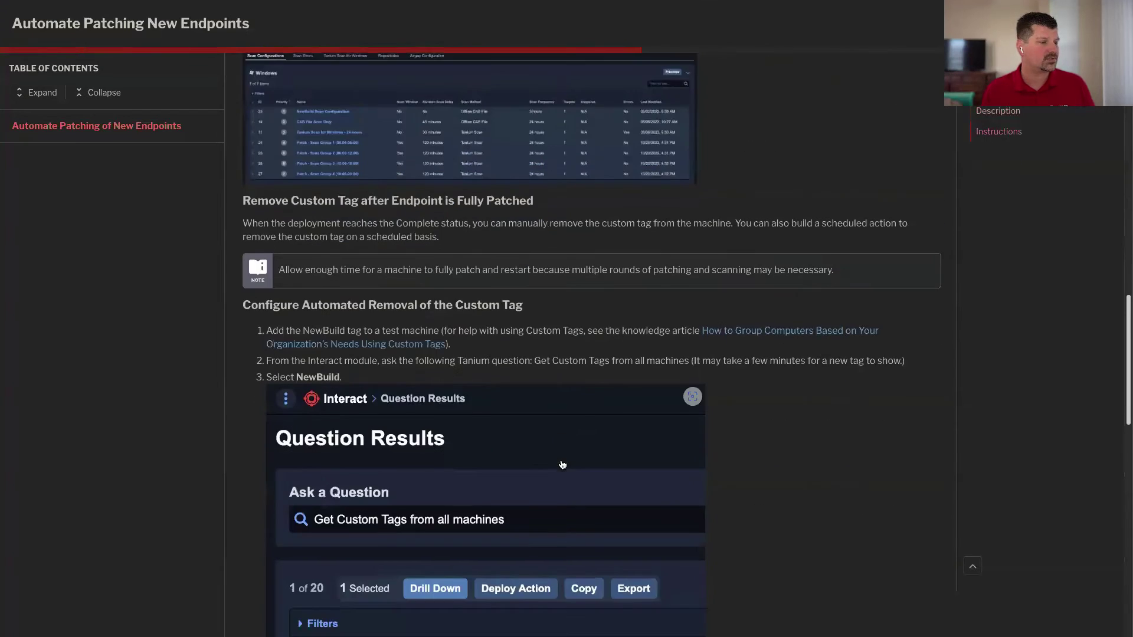
scroll(563, 464, down, 15)
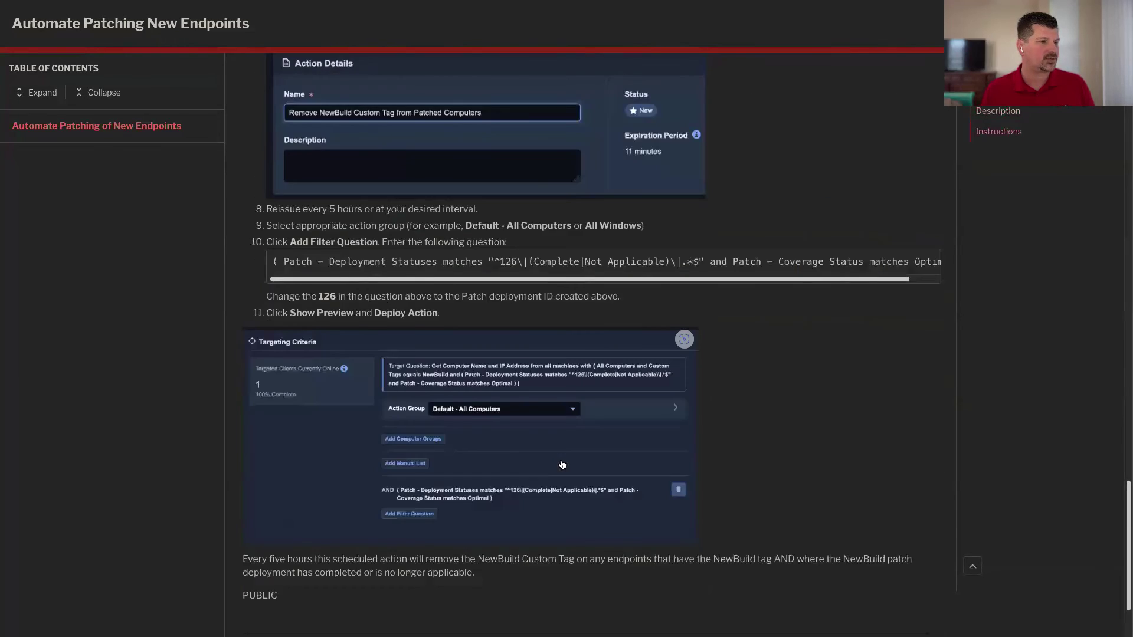
scroll(561, 464, up, 2)
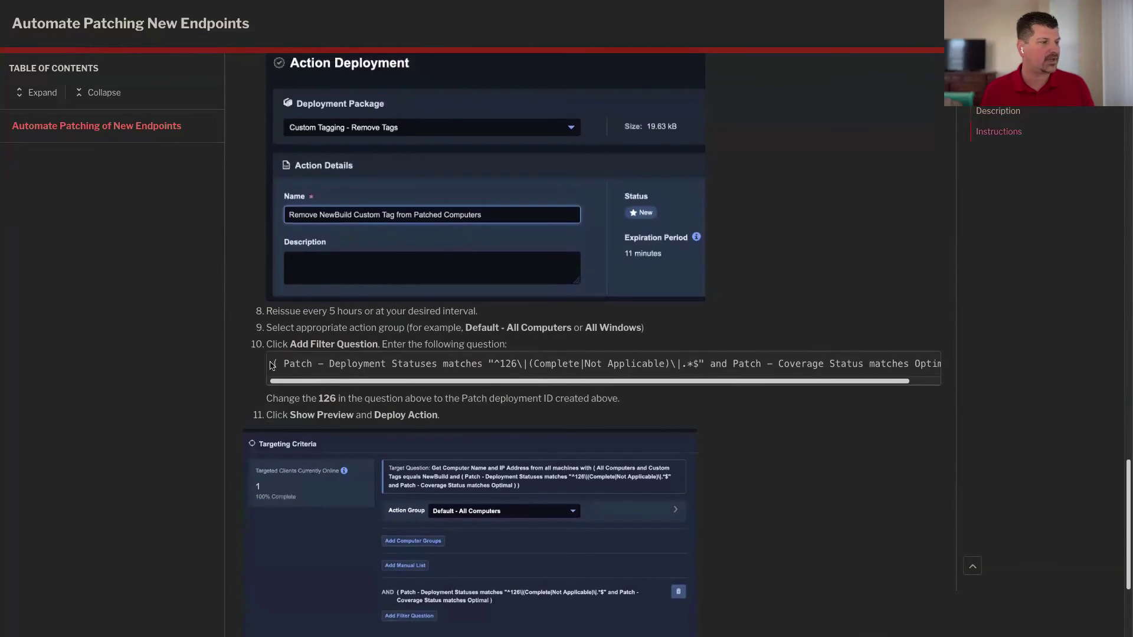
drag(290, 344, 277, 361)
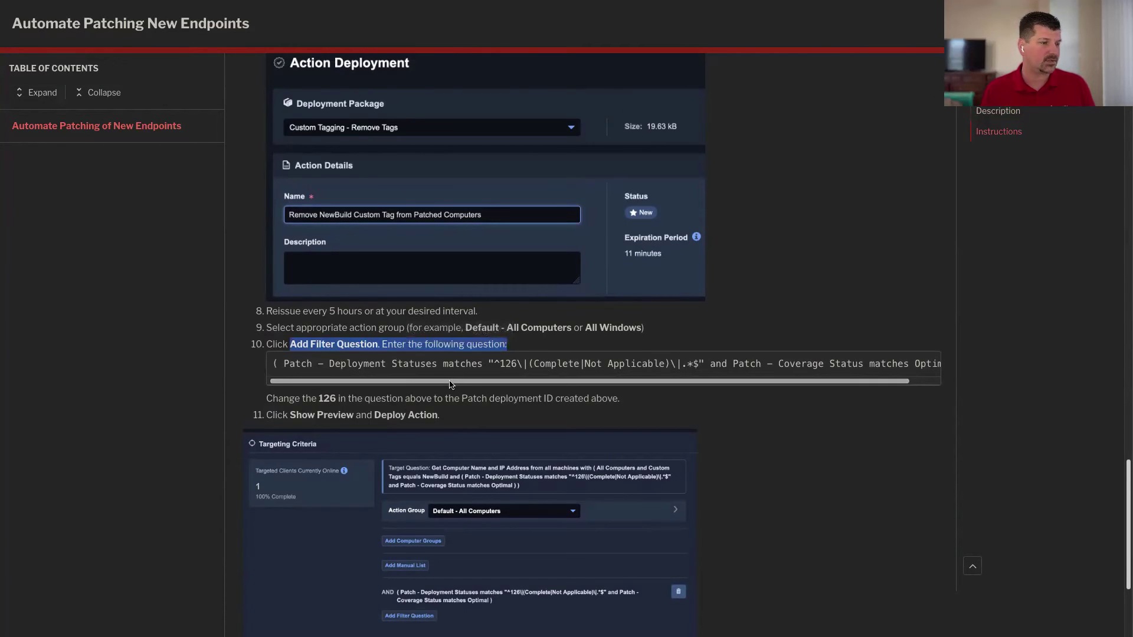
scroll(590, 379, right, 2)
scroll(567, 378, left, 2)
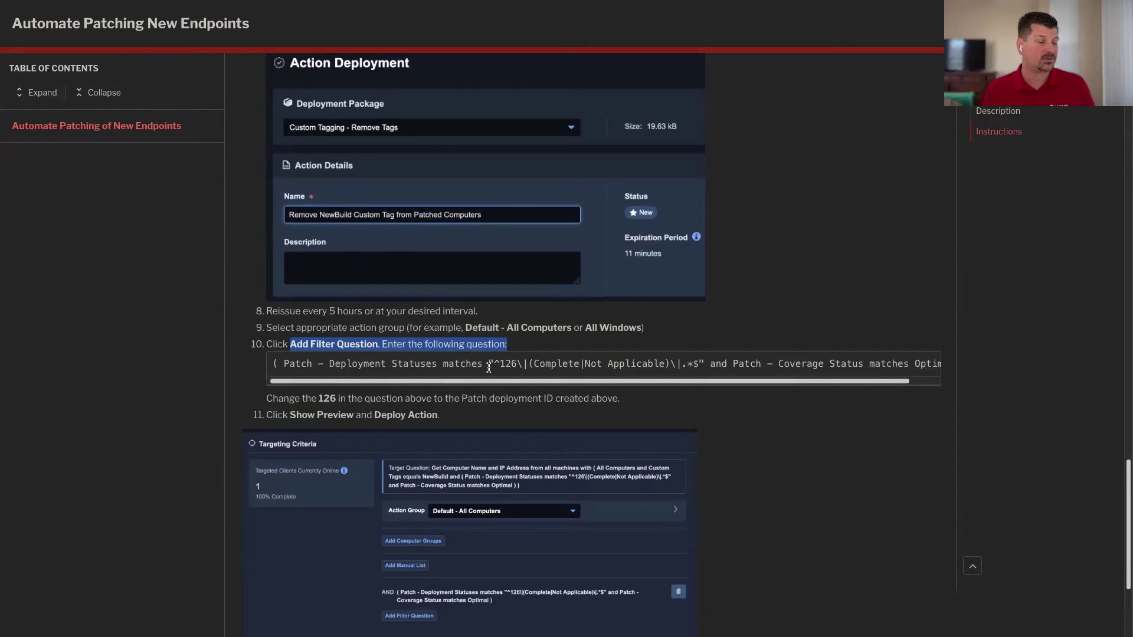
double_click(508, 363)
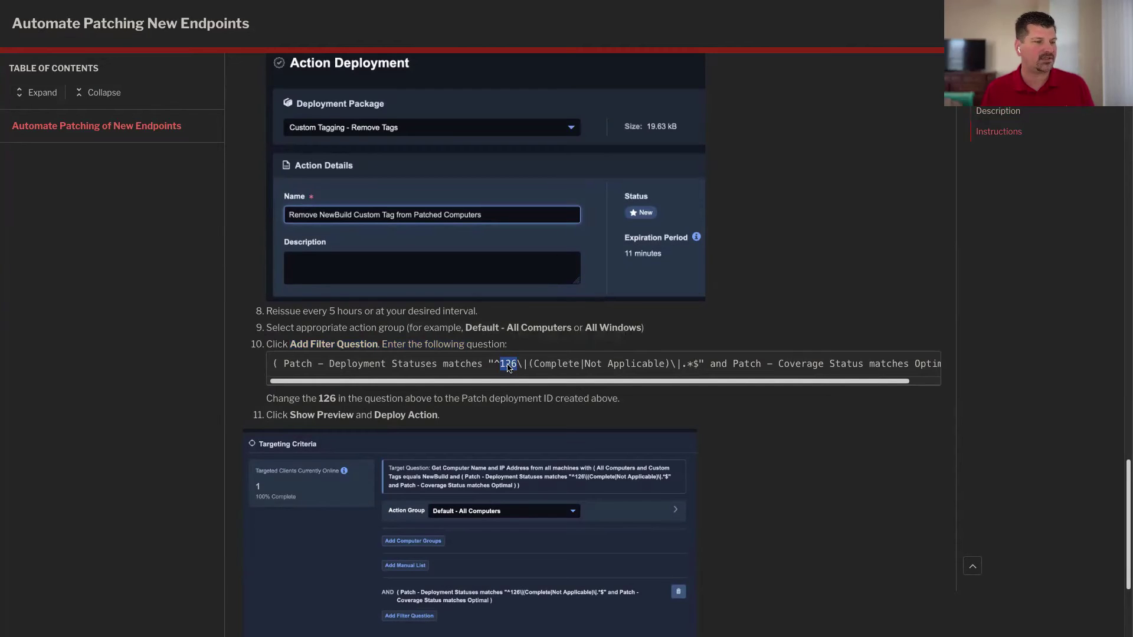
click(364, 361)
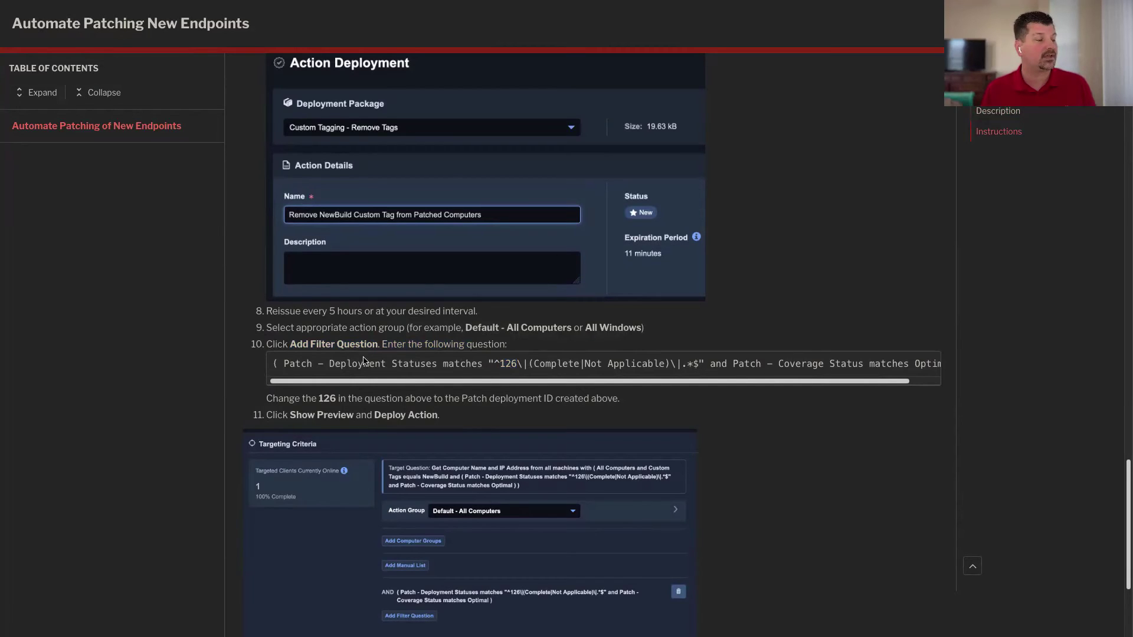
double_click(508, 363)
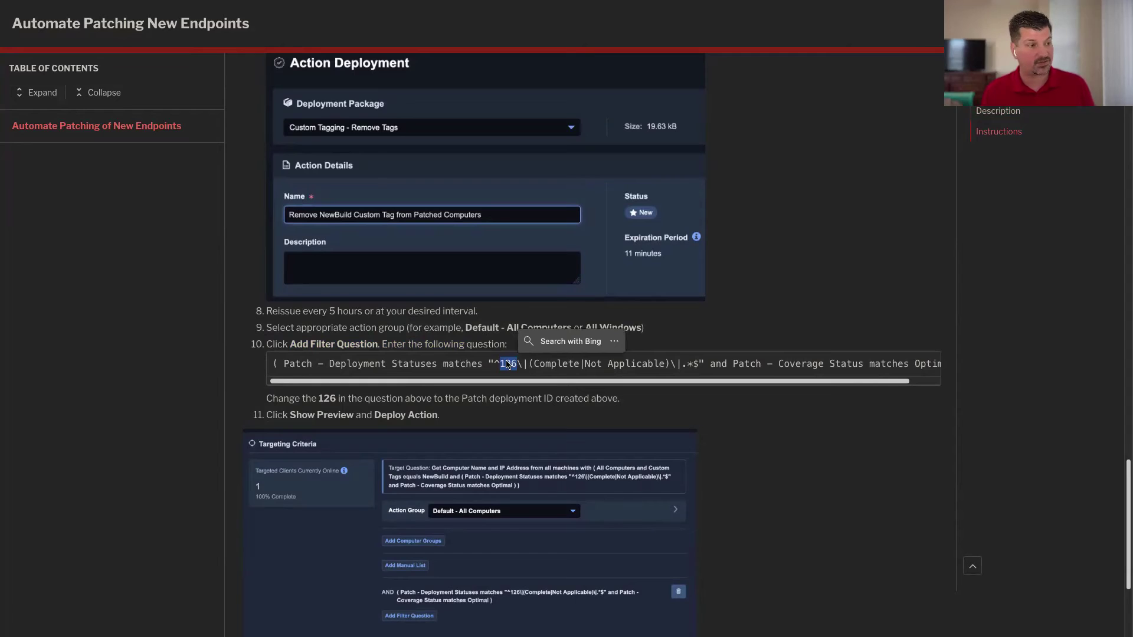
triple_click(508, 364)
key(ctrl+c)
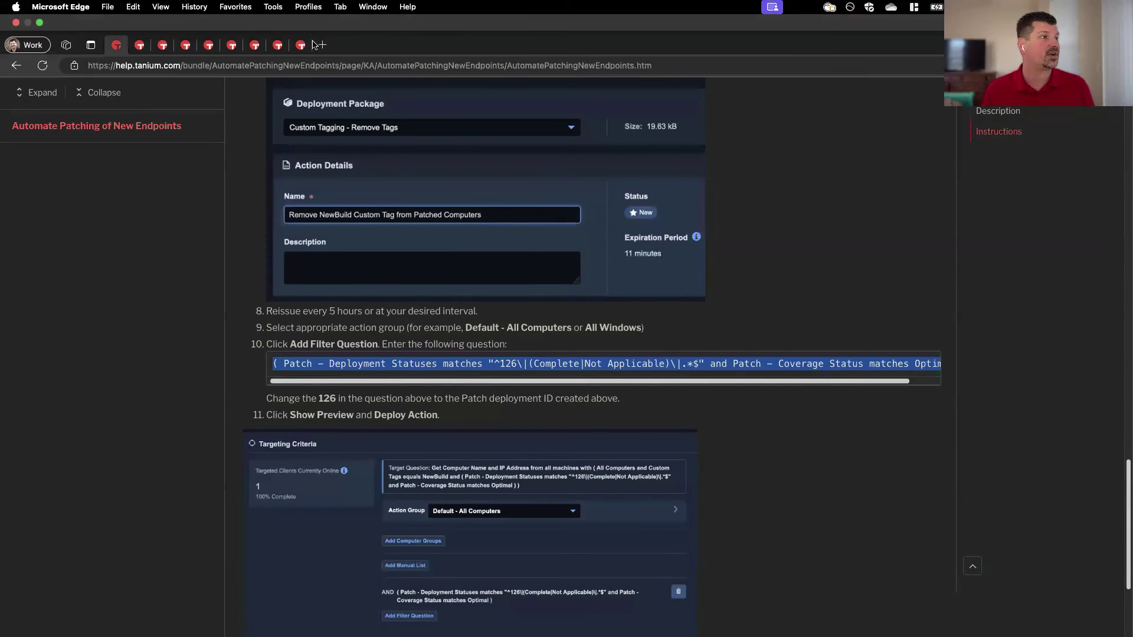
- Paste the copied deployment 126 status question into the action's filter question field
click(404, 13)
click(450, 497)
key(ctrl+v)
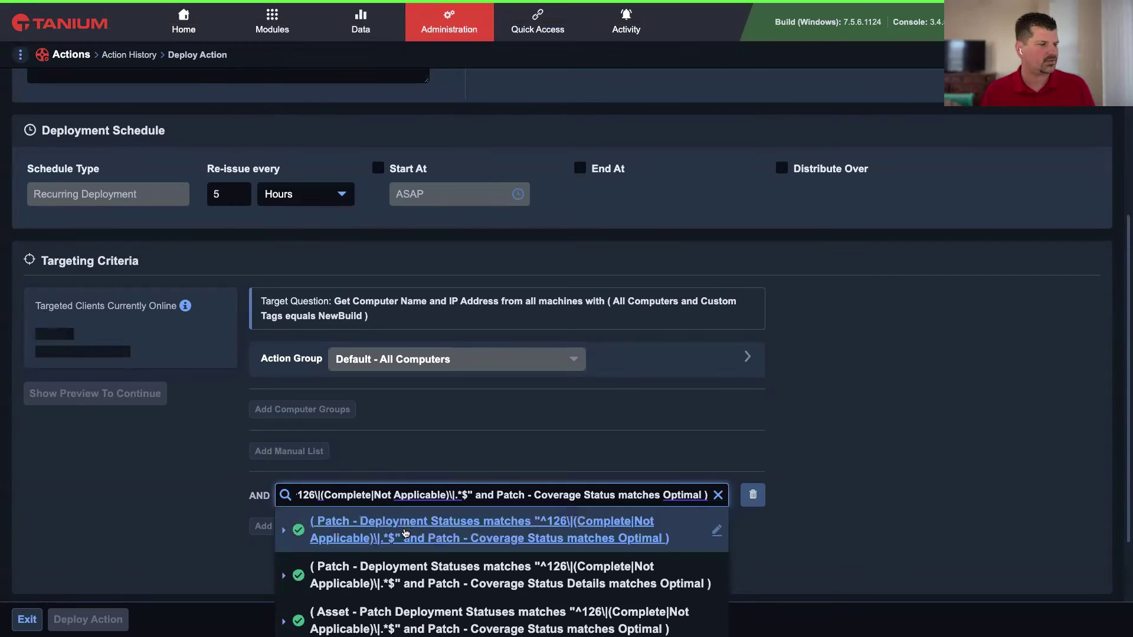
key(Return)
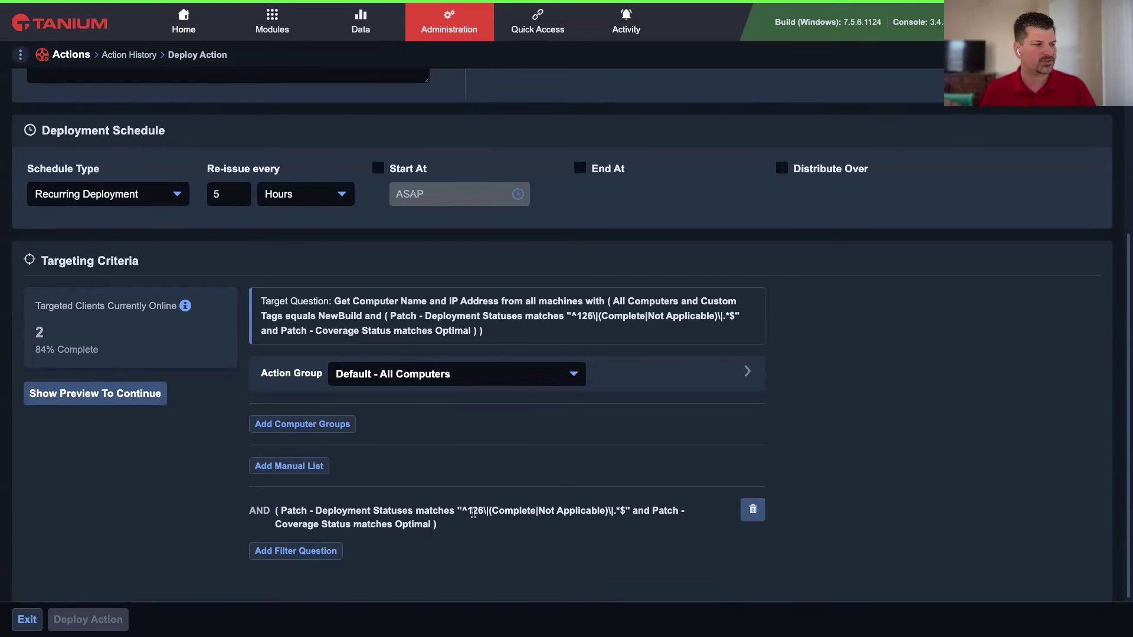
- Preview the action's targets, confirming WIN11ADMIN and WIN10ADMIN are listed
scroll(112, 354, down, 1)
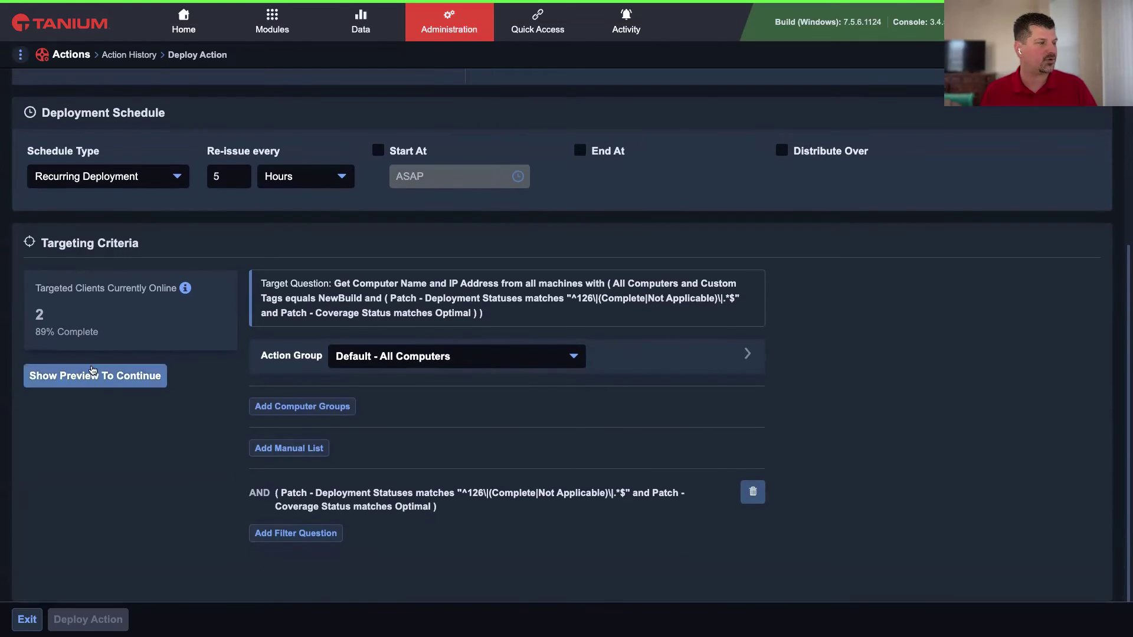
click(93, 378)
scroll(142, 378, down, 6)
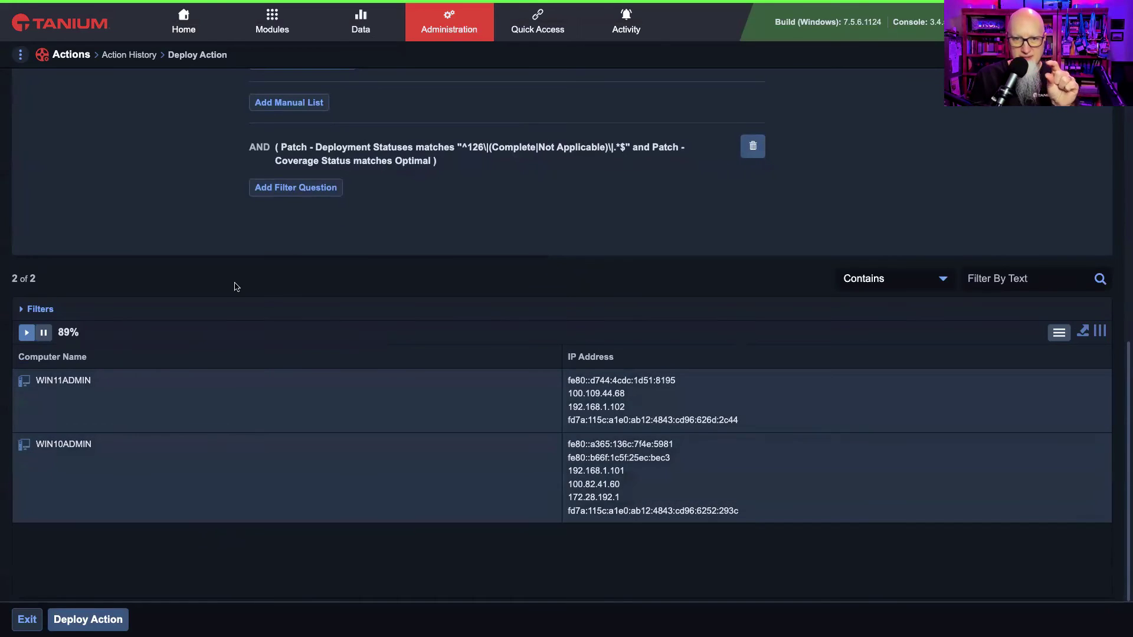
scroll(331, 265, up, 1)
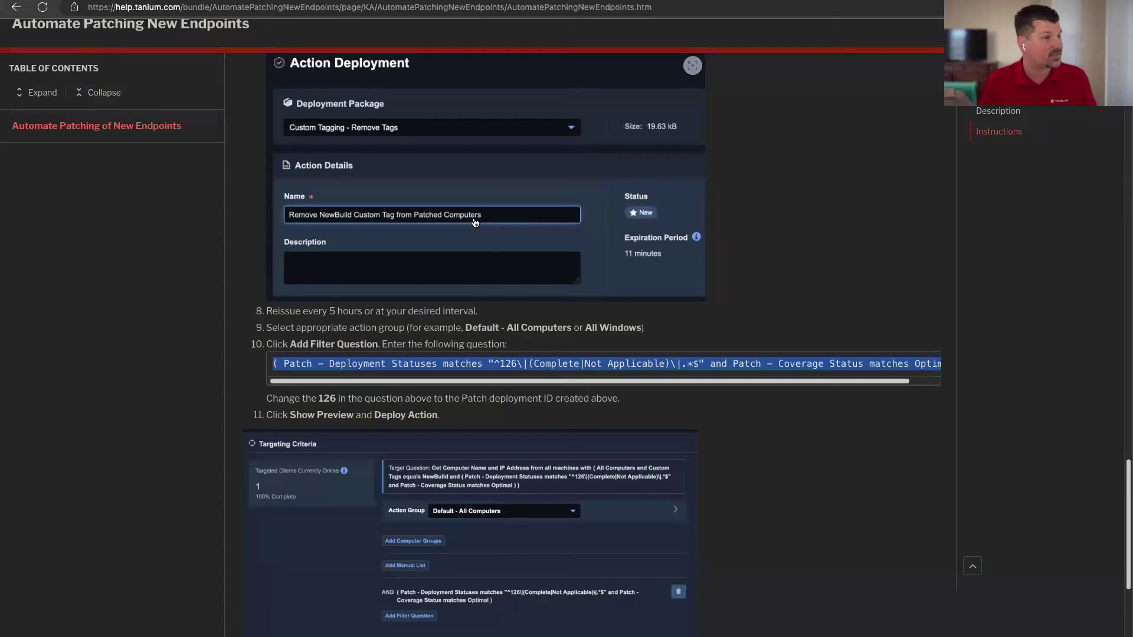
click(139, 45)
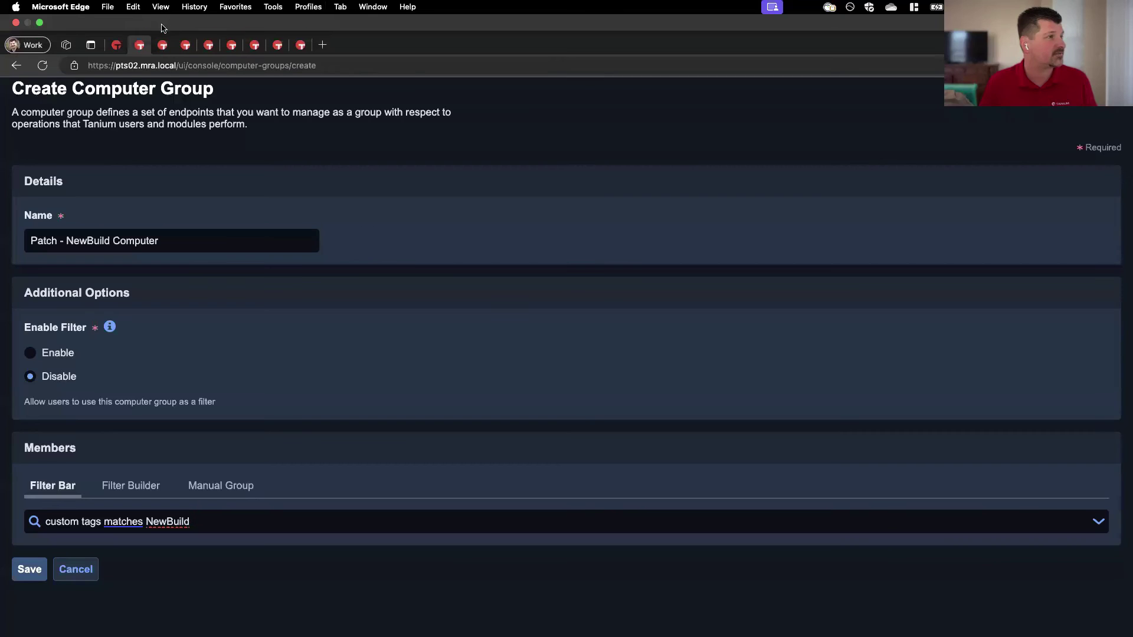
click(163, 45)
click(186, 45)
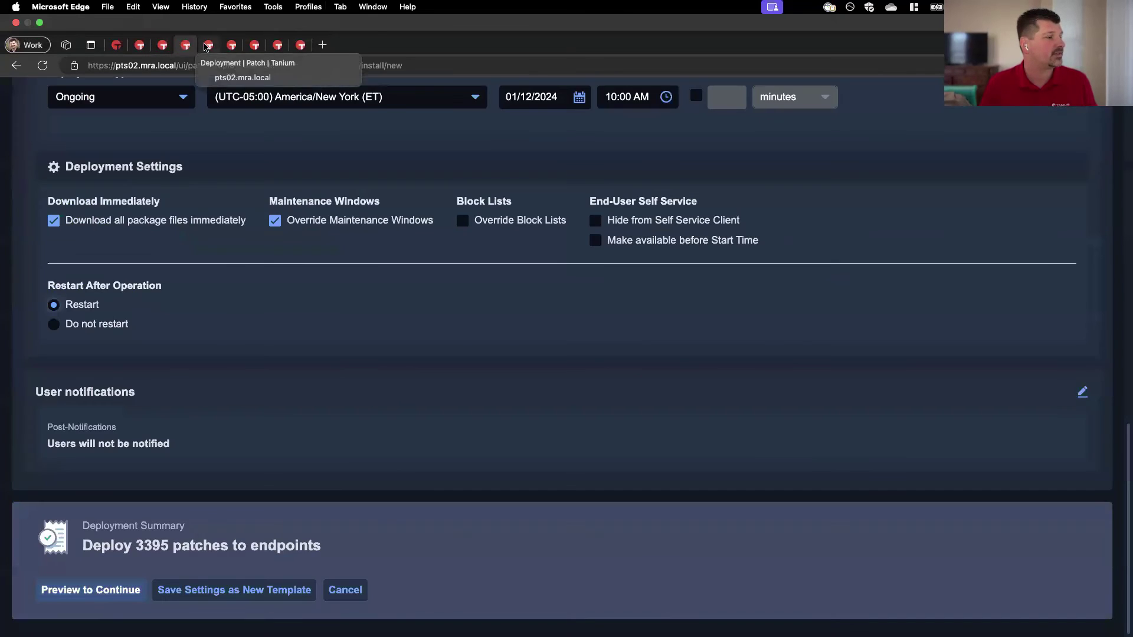
click(206, 46)
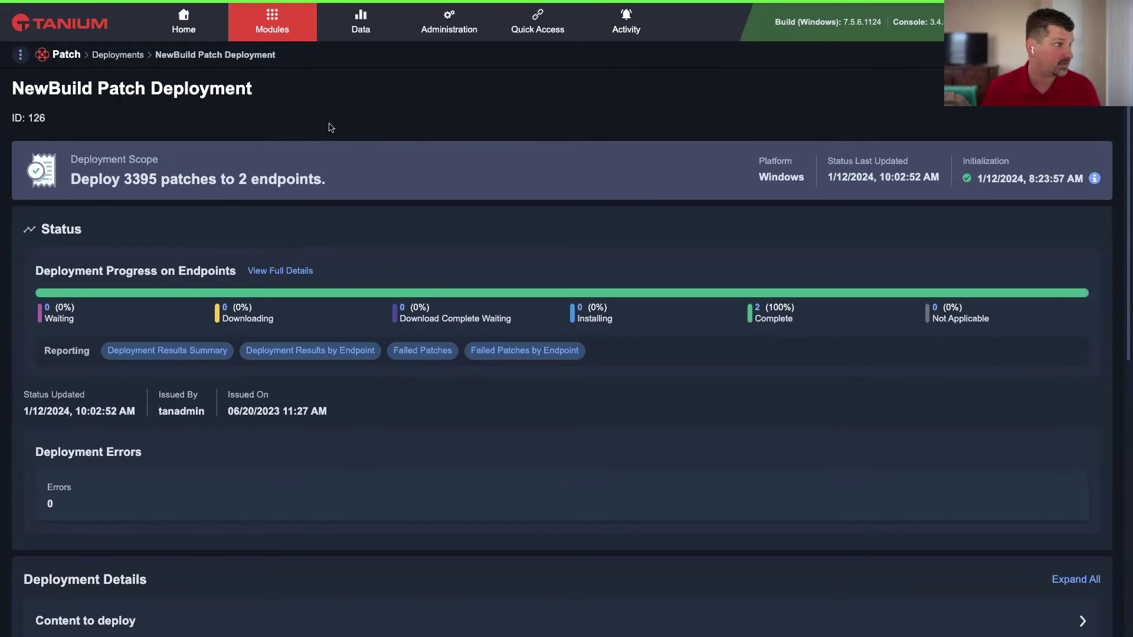
double_click(37, 118)
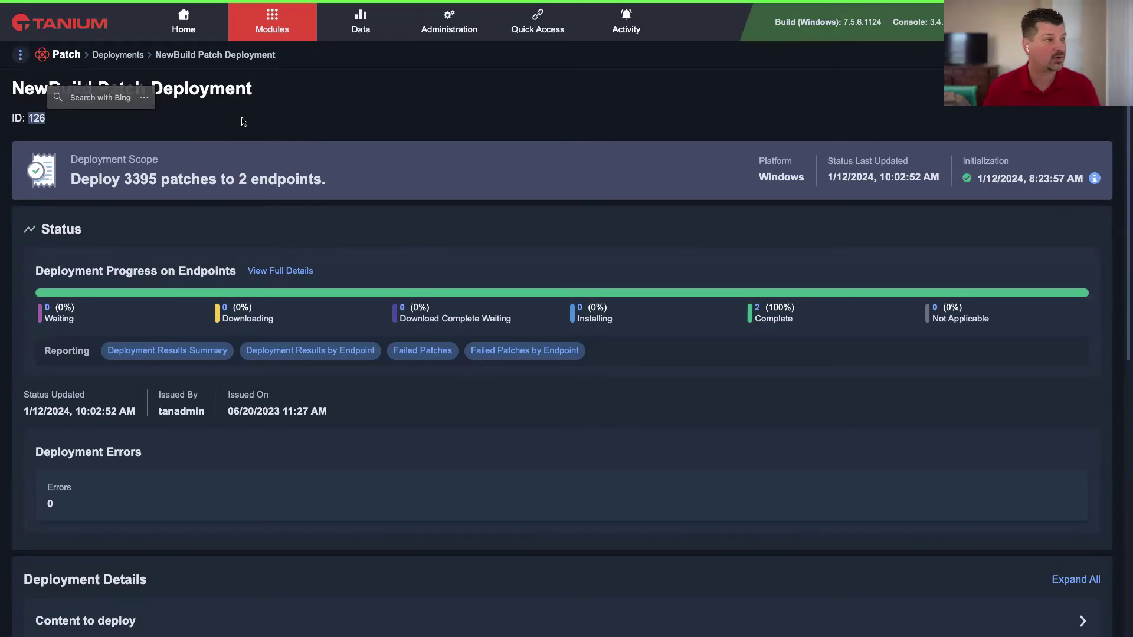
click(35, 93)
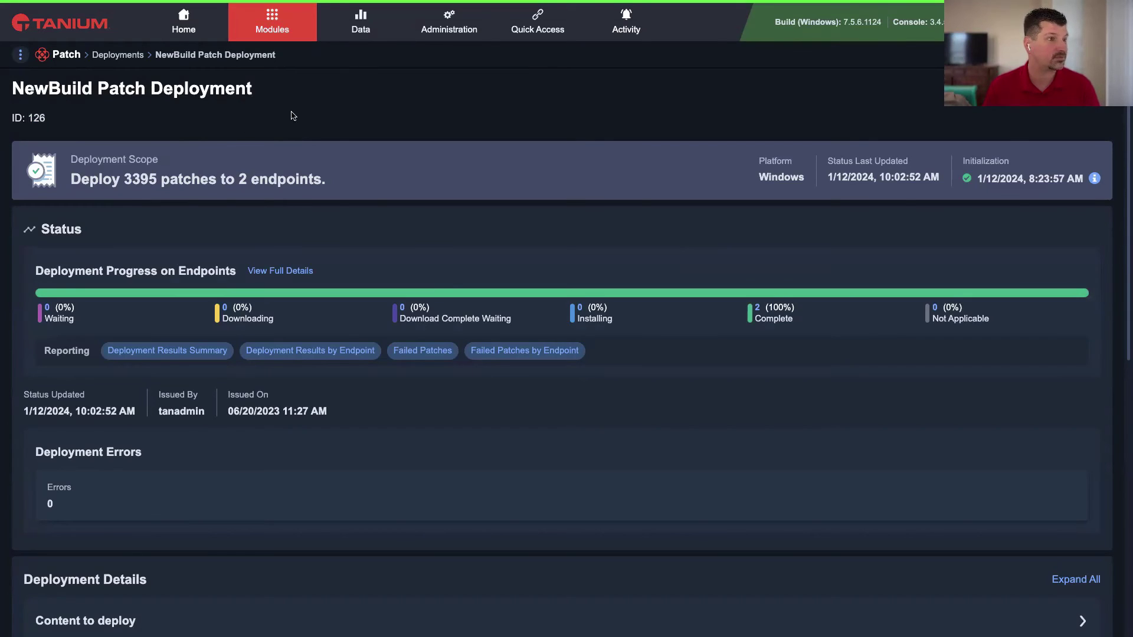
double_click(36, 120)
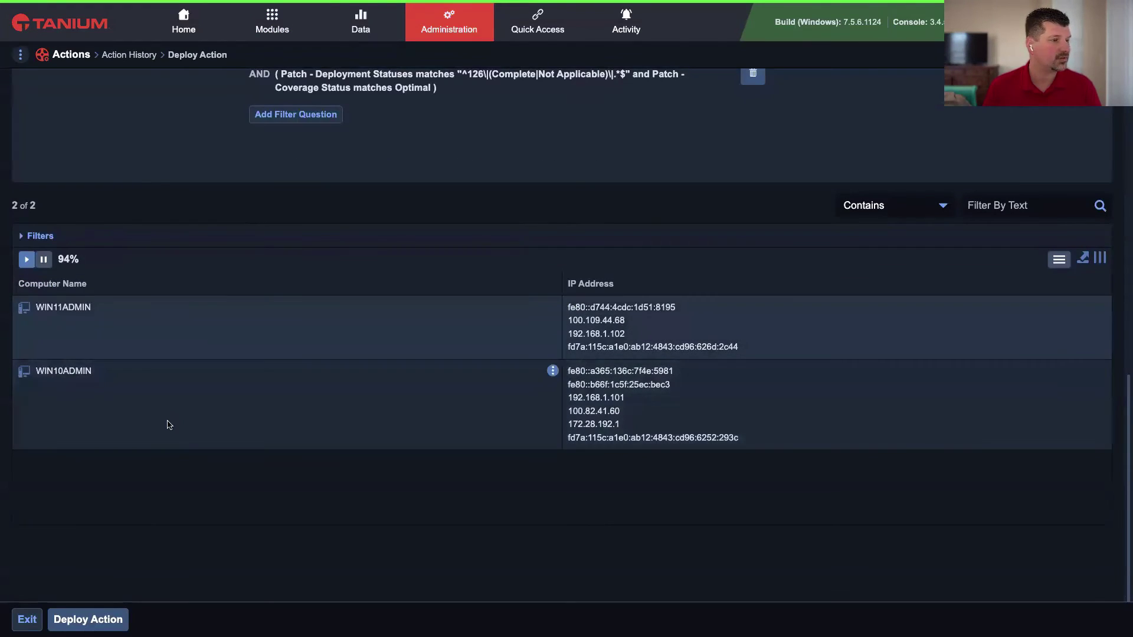
- Deploy the recurring NewBuild Remove Tags action to the 2 endpoints, approving both confirmations
scroll(190, 406, up, 1)
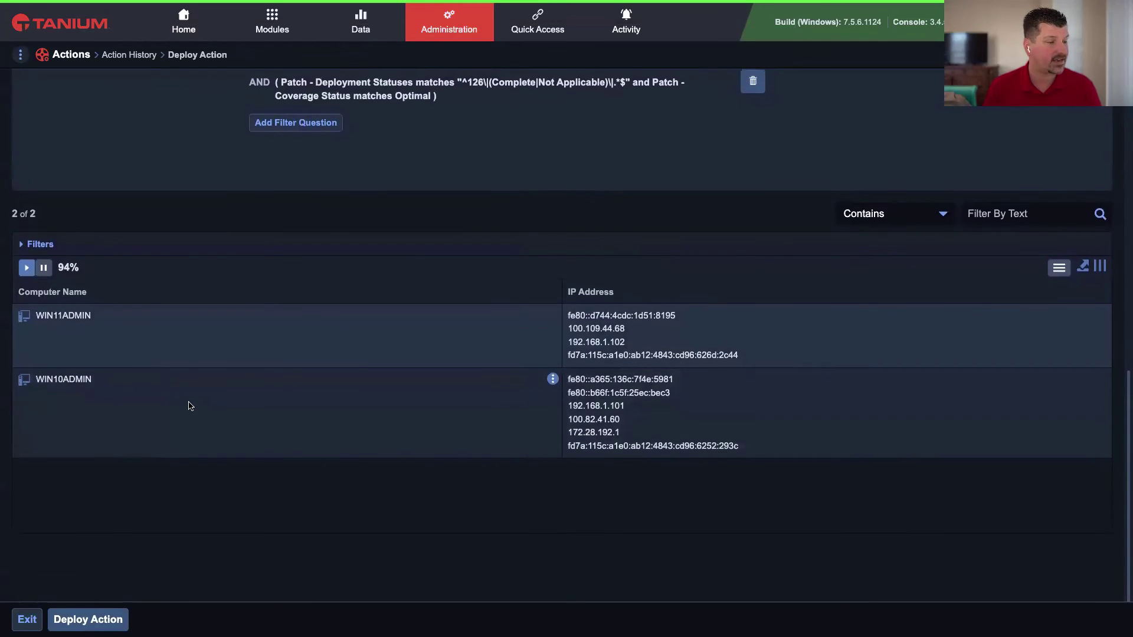
click(98, 620)
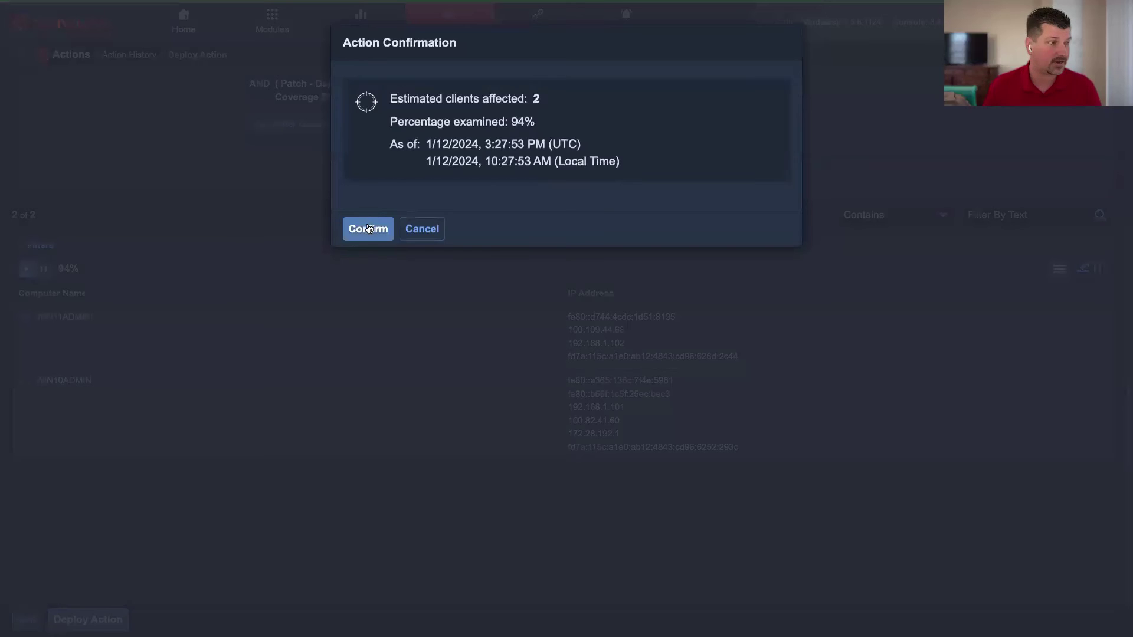
click(368, 228)
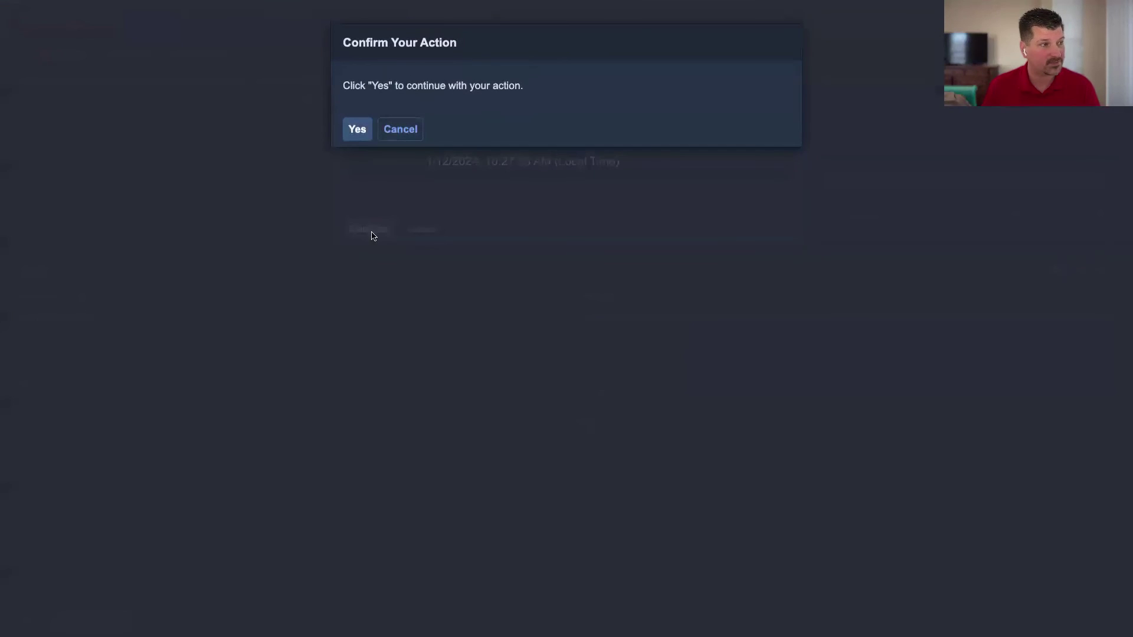
click(357, 125)
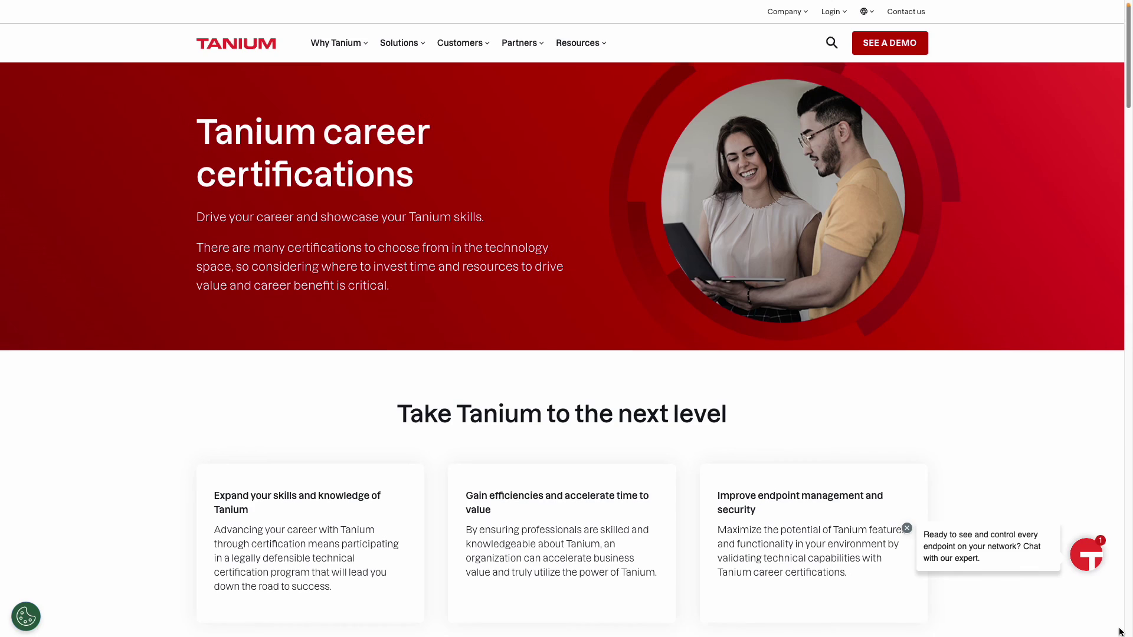
scroll(1120, 632, down, 2)
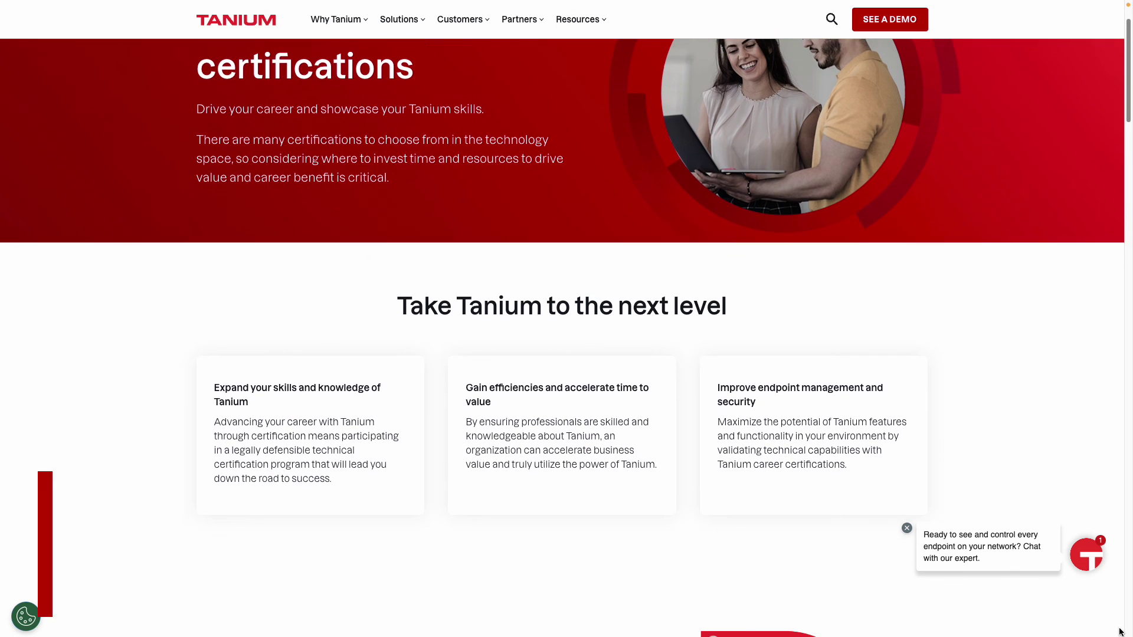
scroll(1119, 632, down, 2)
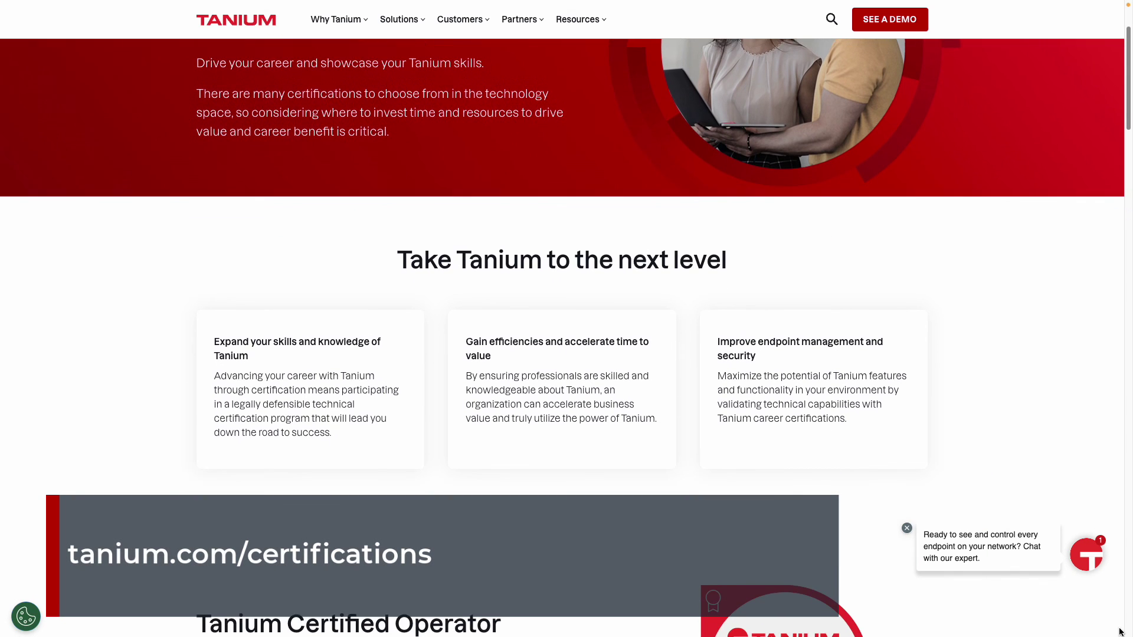
scroll(1119, 631, down, 3)
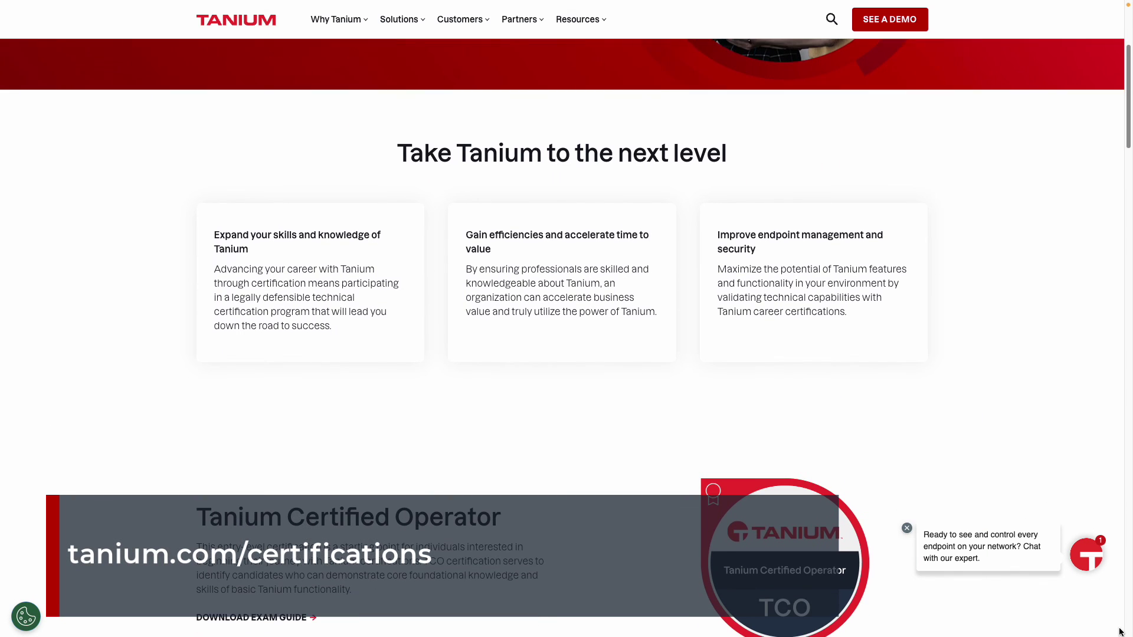
scroll(1119, 631, down, 4)
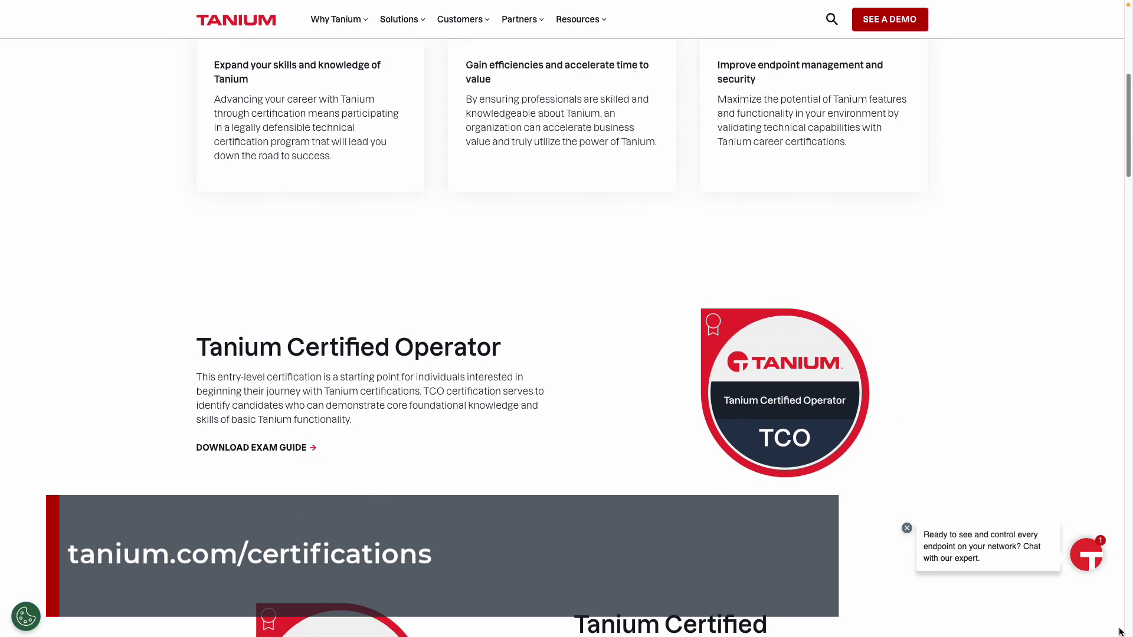
scroll(1119, 631, down, 5)
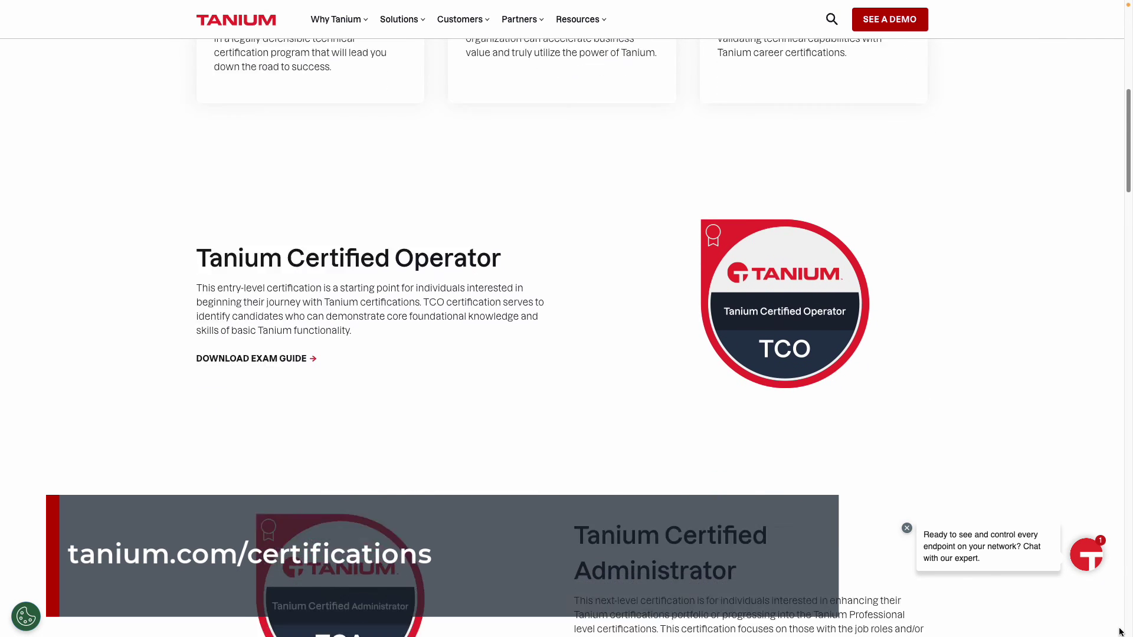
scroll(1120, 632, down, 3)
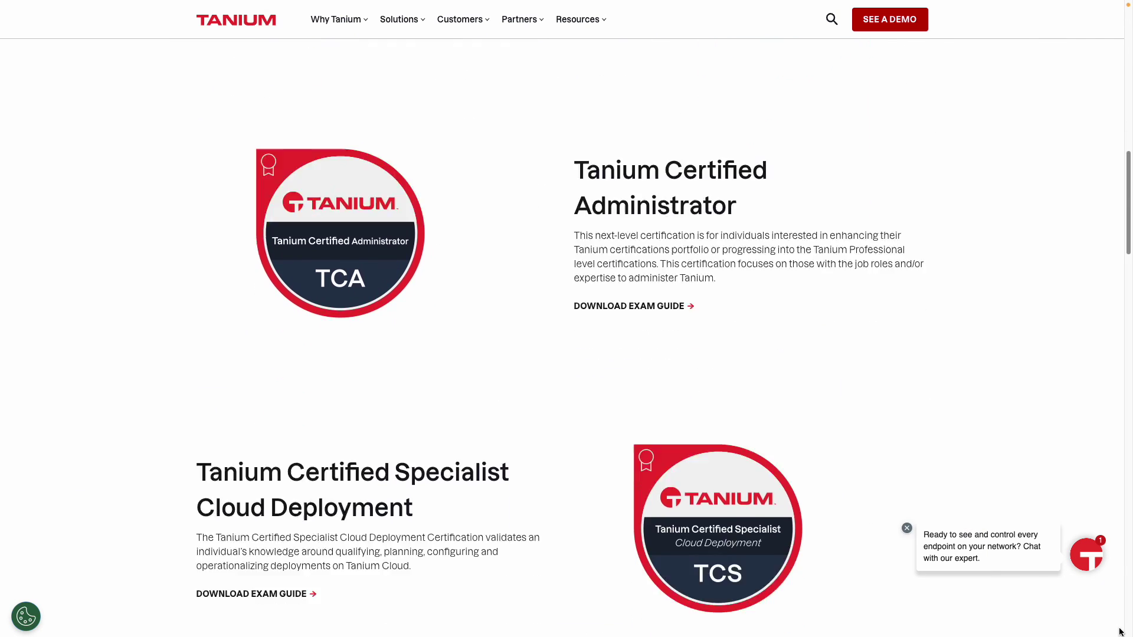
scroll(1119, 631, down, 3)
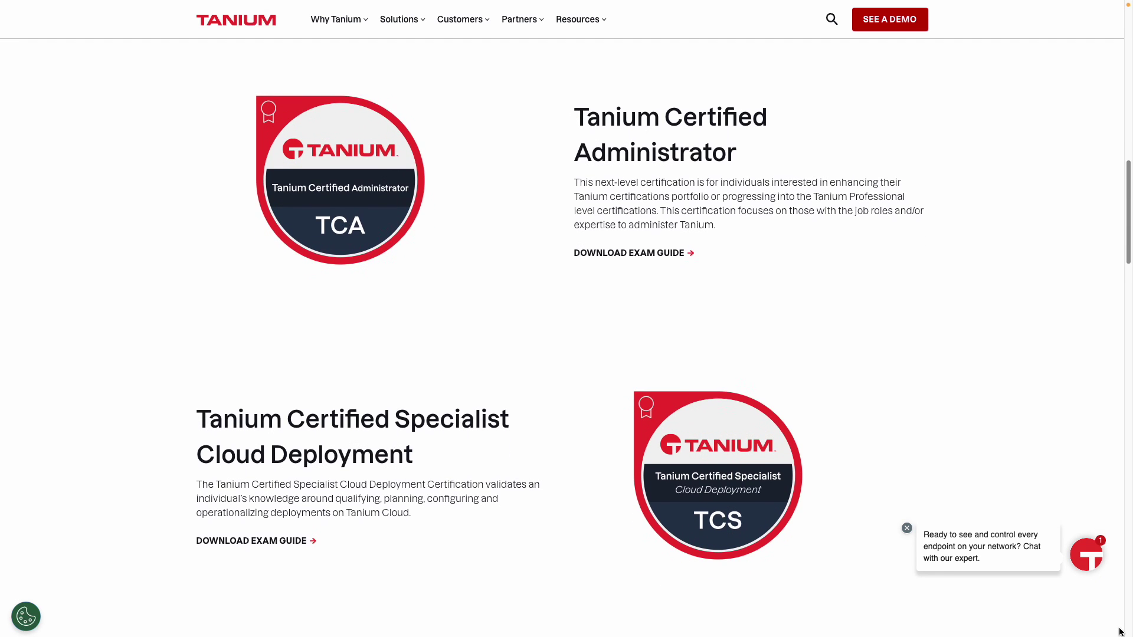
scroll(1119, 632, down, 4)
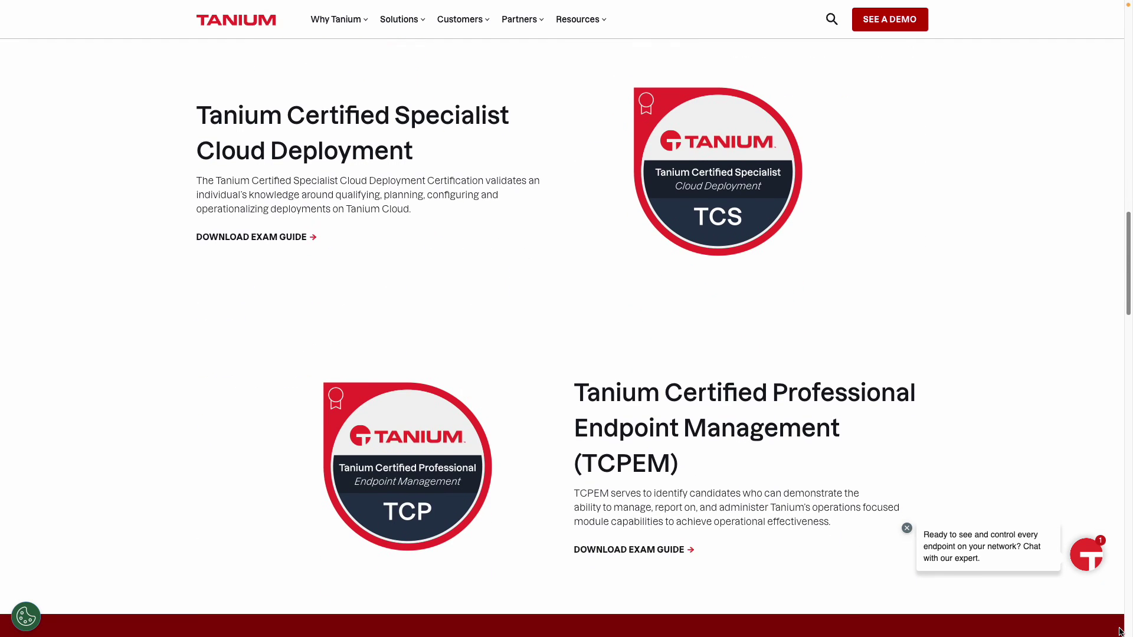
scroll(1119, 632, down, 2)
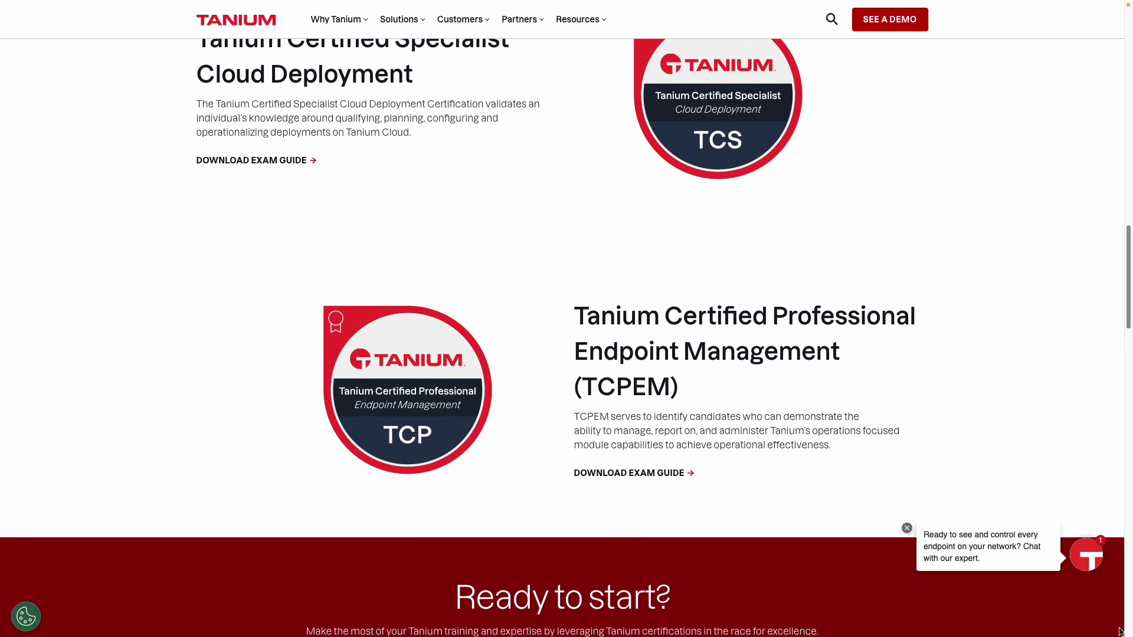
scroll(1119, 632, down, 1)
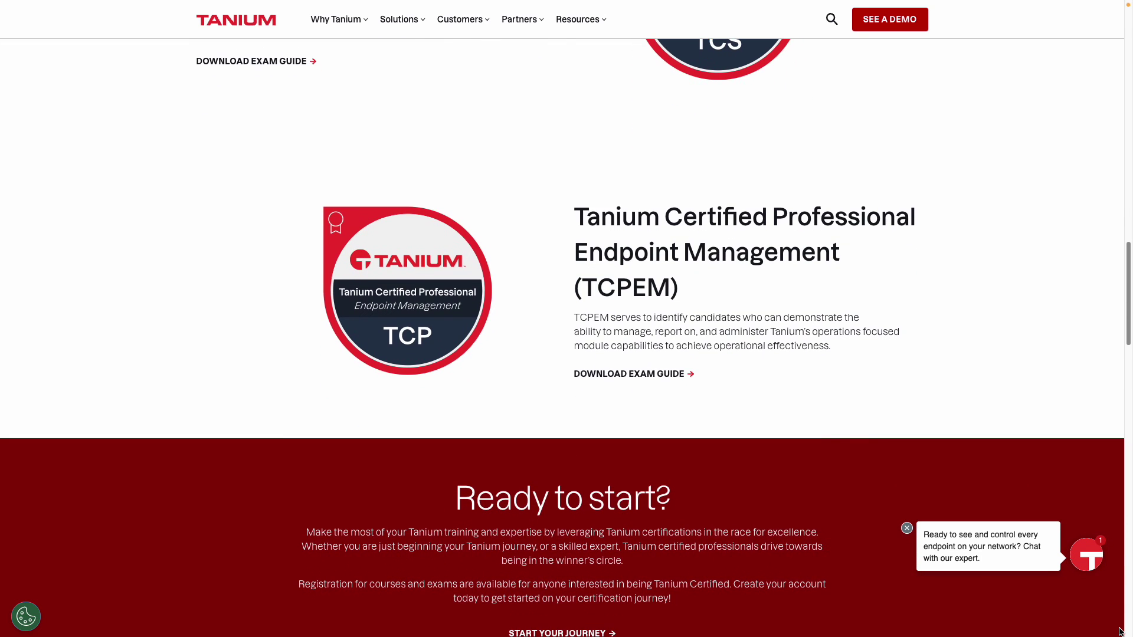
scroll(1119, 631, down, 1)
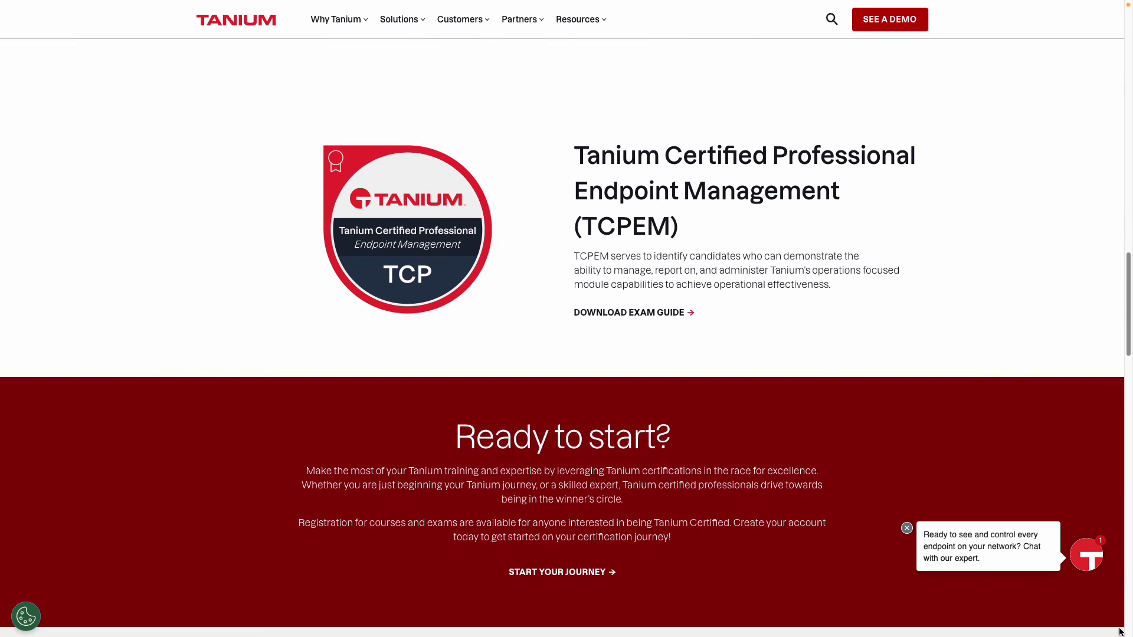